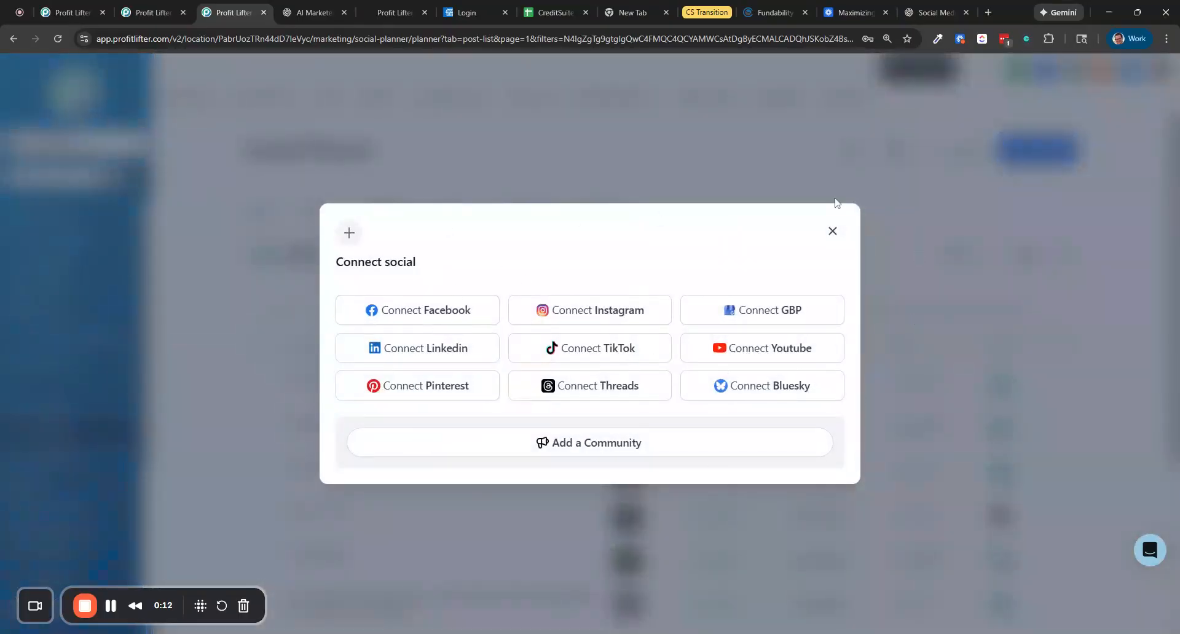
Close the Connect social dialog and start creating a new social post
{"action": "left_click", "coordinate": [833, 231]}
{"action": "left_click", "coordinate": [1037, 148]}
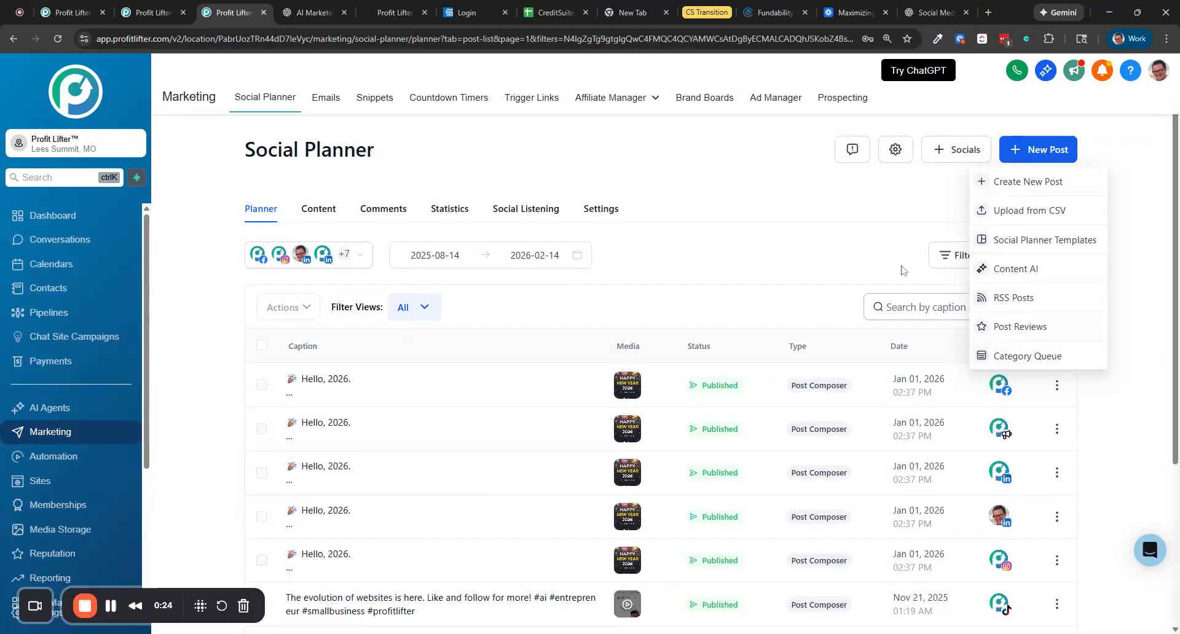
{"action": "left_click", "coordinate": [1039, 181]}
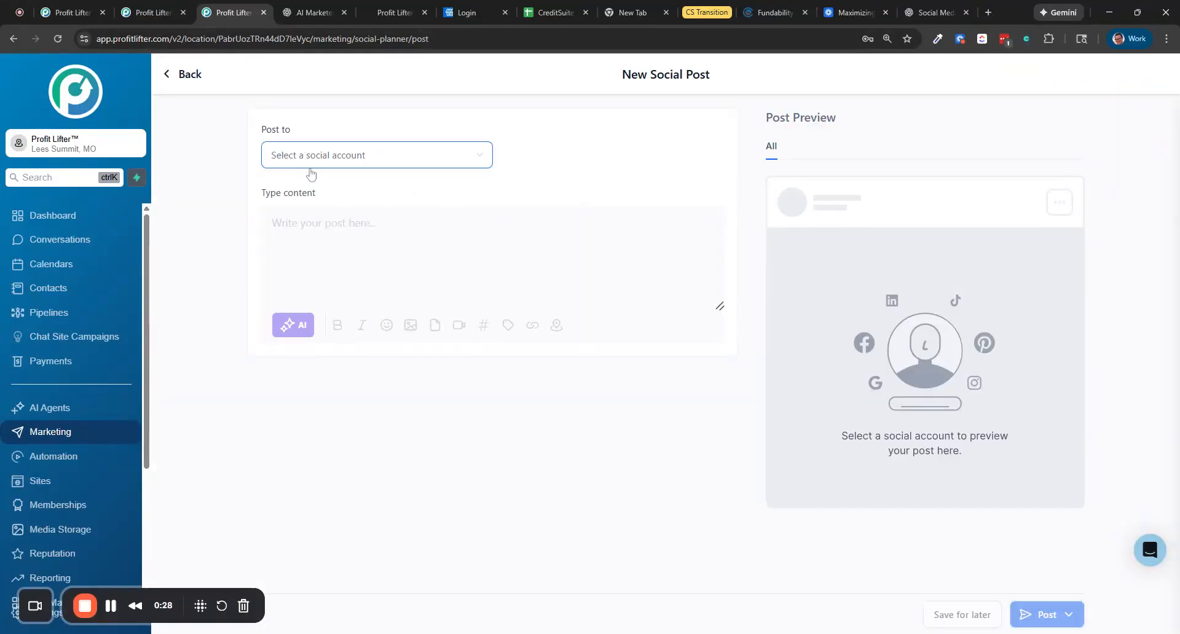
Open the Post to account list and select all social accounts
{"action": "left_click", "coordinate": [331, 163]}
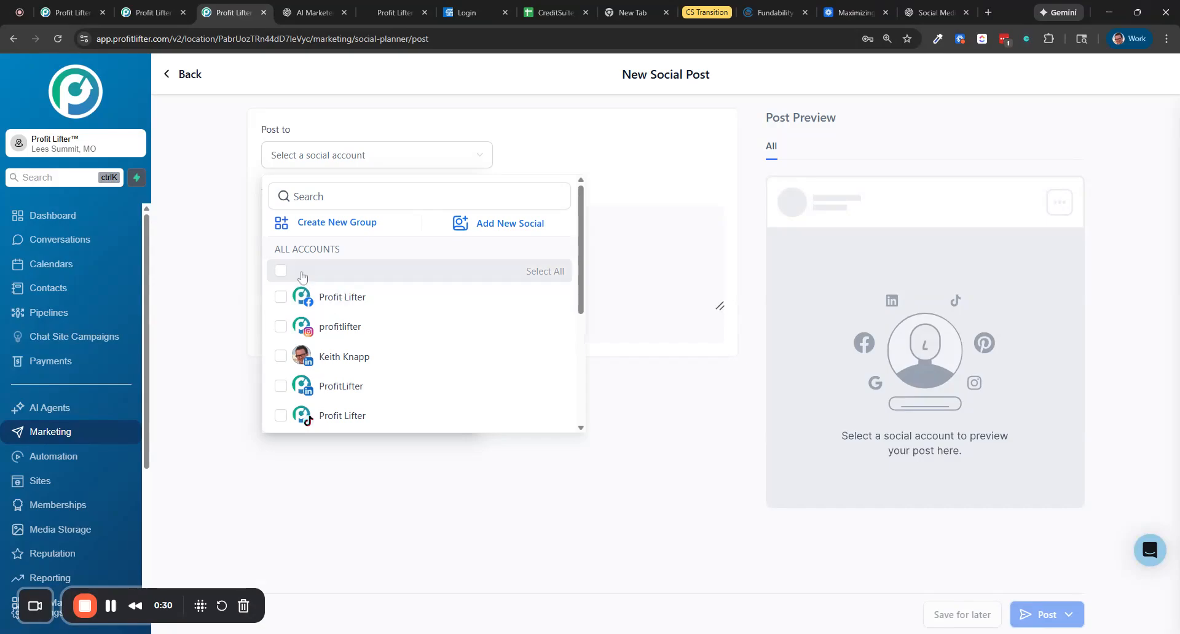
{"action": "left_click", "coordinate": [280, 271]}
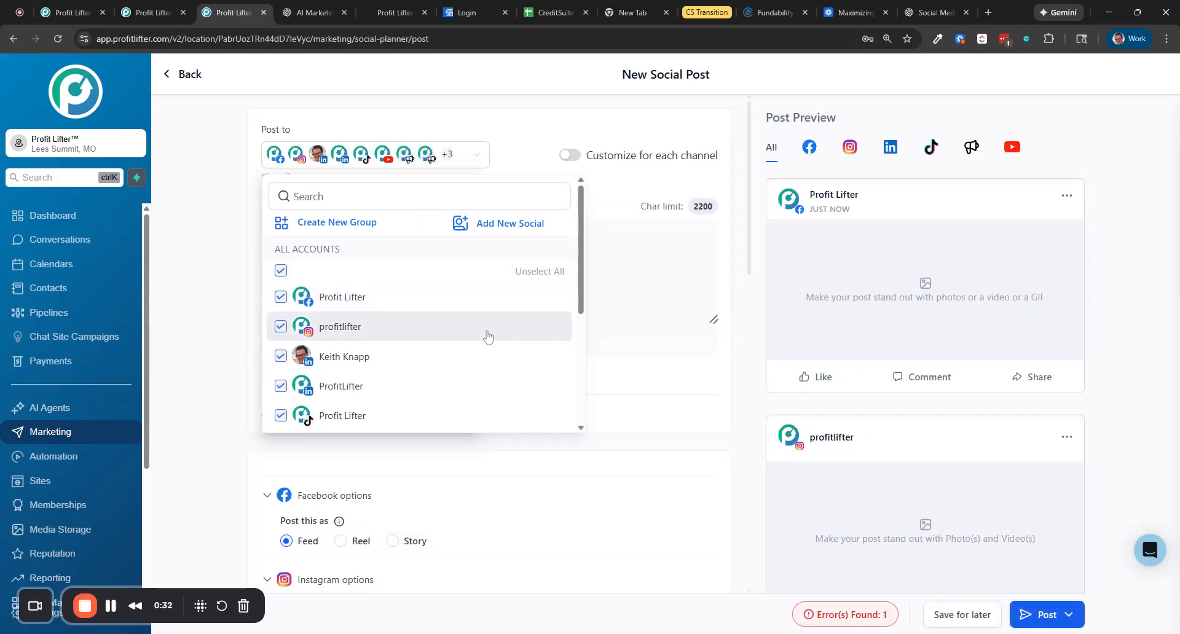
{"action": "scroll", "coordinate": [395, 342], "scroll_direction": "down", "scroll_amount": 5}
{"action": "scroll", "coordinate": [369, 344], "scroll_direction": "up", "scroll_amount": 5}
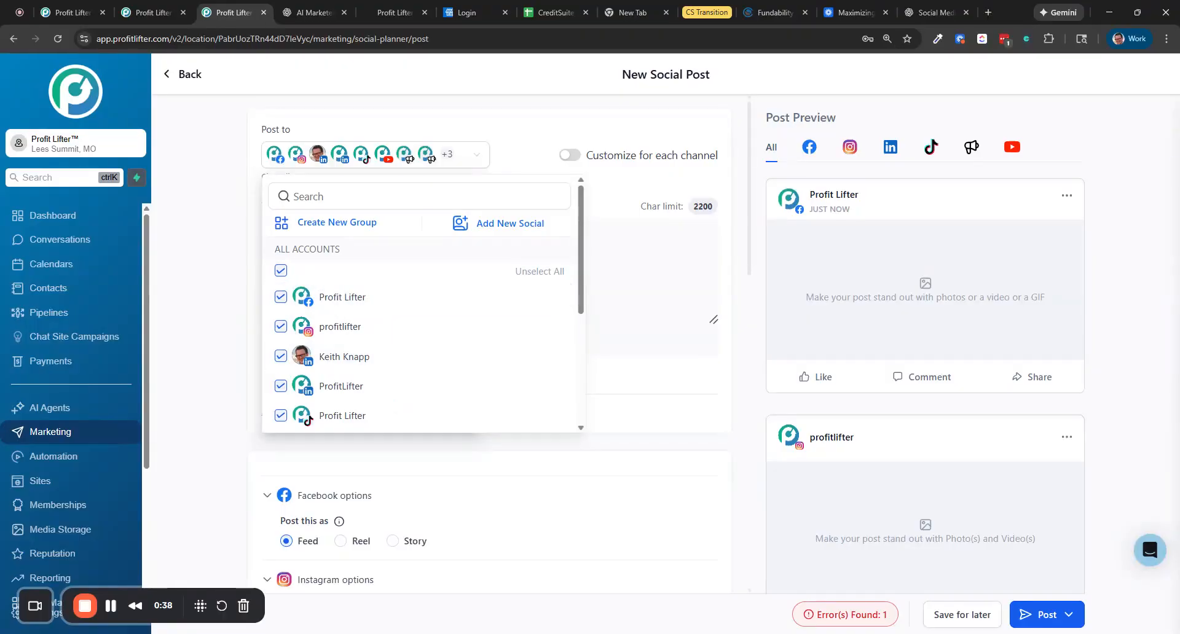
{"action": "scroll", "coordinate": [386, 293], "scroll_direction": "down", "scroll_amount": 1}
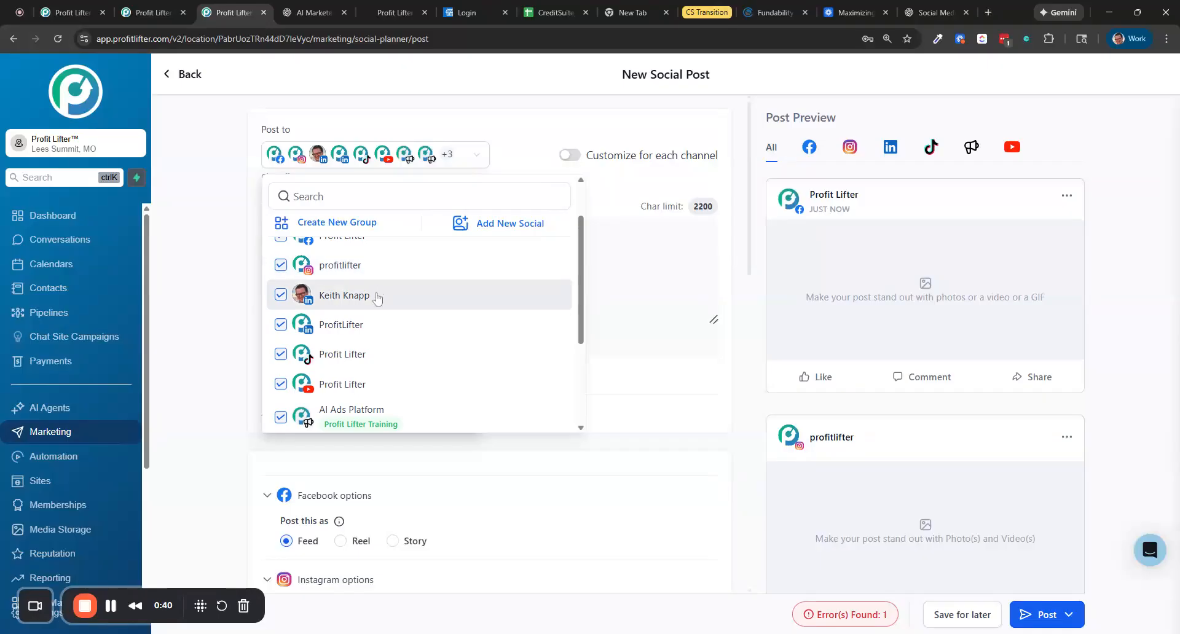
Deselect the Profit Lifter TikTok, Profit Lifter YouTube and Credit Suite Partners accounts
{"action": "left_click", "coordinate": [369, 354]}
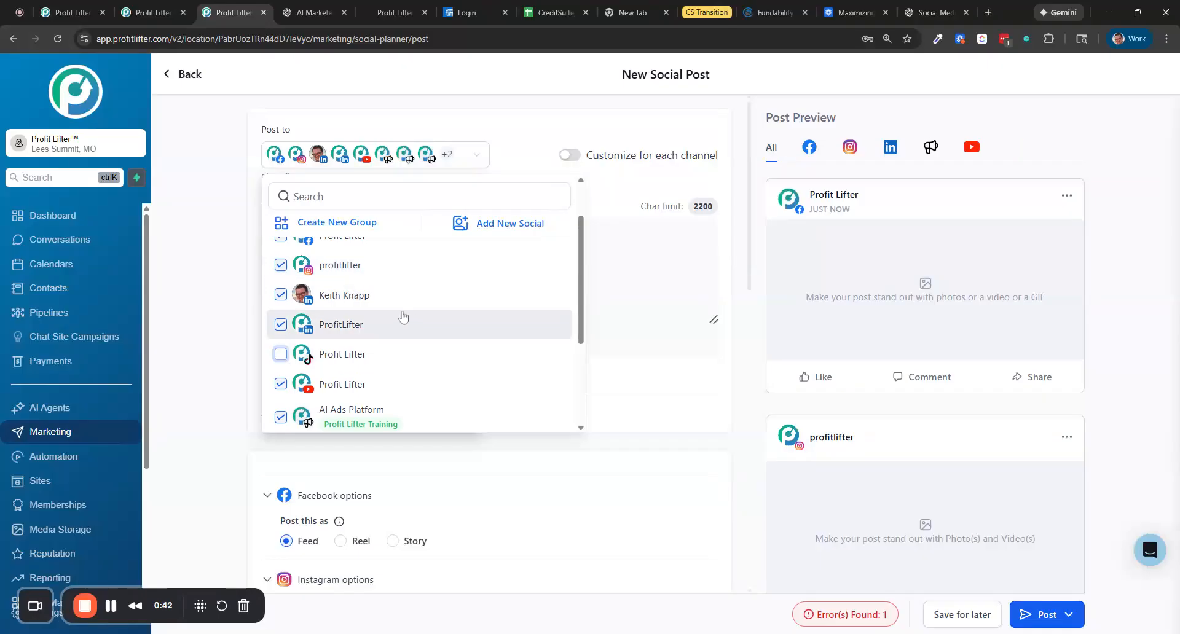
{"action": "scroll", "coordinate": [377, 317], "scroll_direction": "down", "scroll_amount": 2}
{"action": "left_click", "coordinate": [378, 322]}
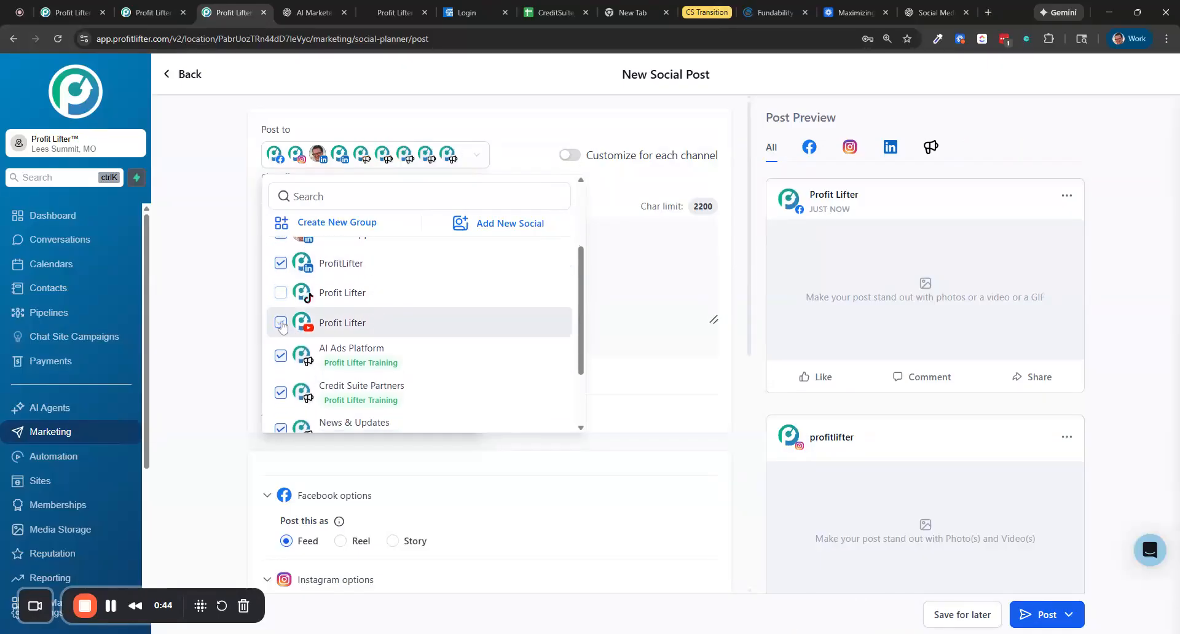
{"action": "scroll", "coordinate": [310, 308], "scroll_direction": "down", "scroll_amount": 2}
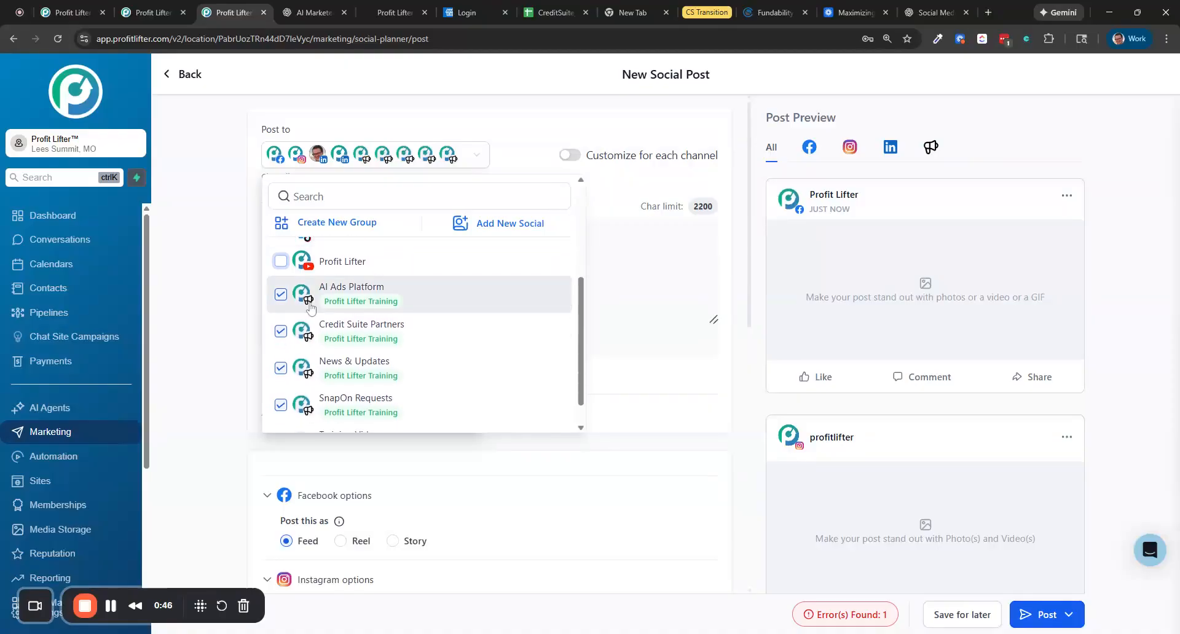
{"action": "left_click", "coordinate": [280, 331]}
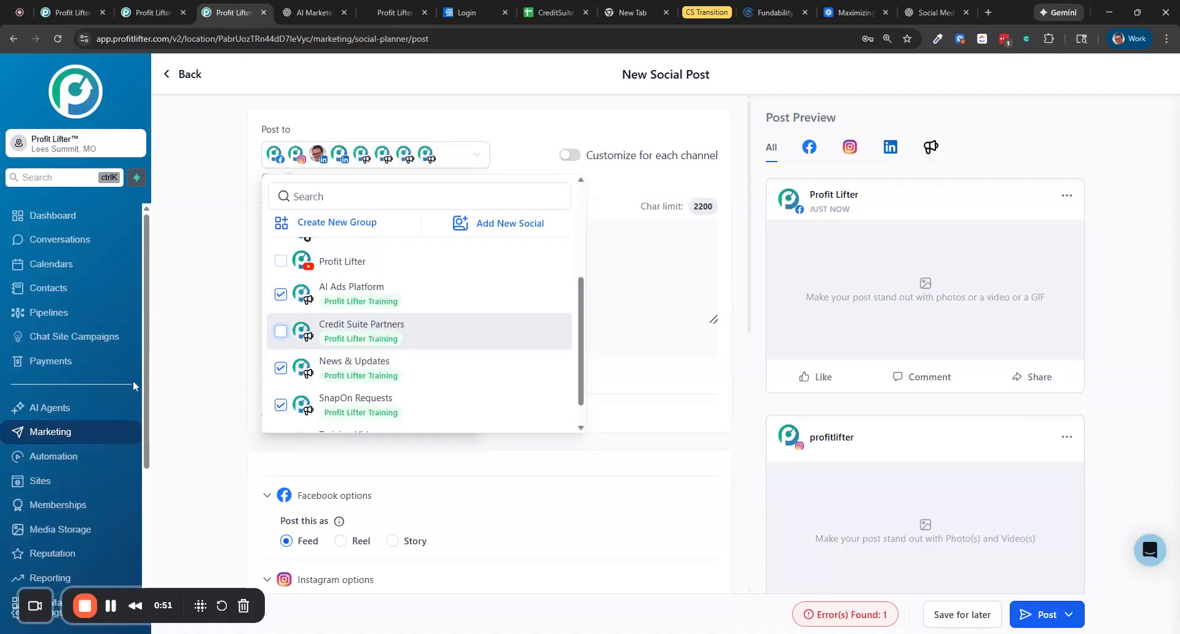
Deselect the AI Ads Platform and SnapOn Requests community channels, keeping News & Updates, and close the account list
{"action": "scroll", "coordinate": [74, 387], "scroll_direction": "down", "scroll_amount": 2}
{"action": "scroll", "coordinate": [67, 384], "scroll_direction": "down", "scroll_amount": 1}
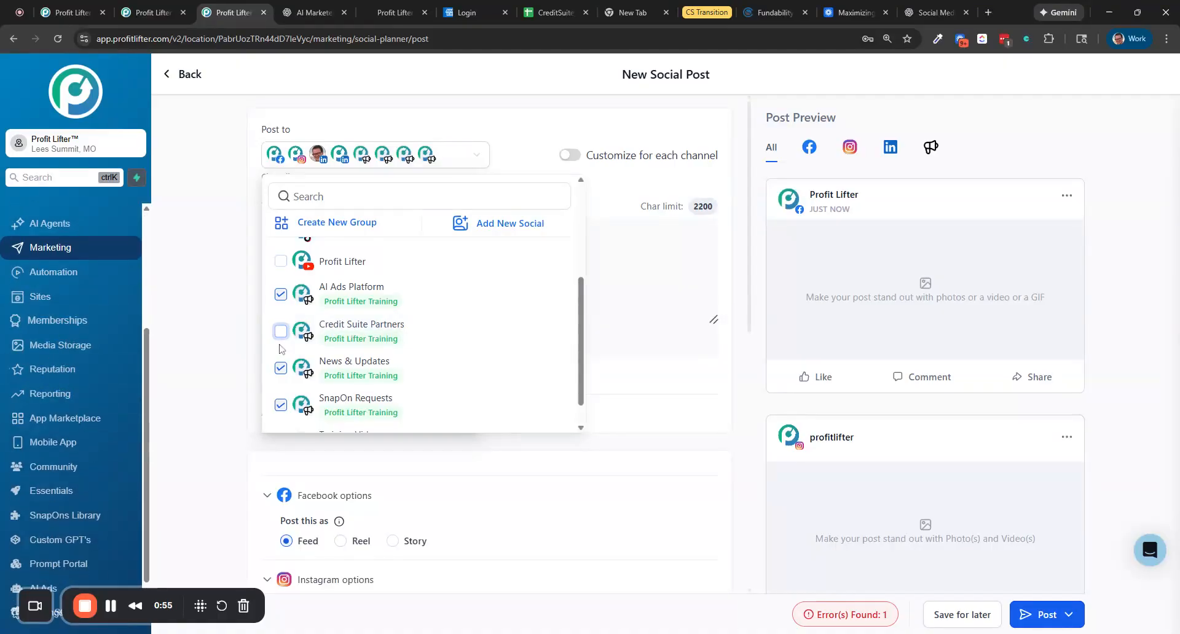
{"action": "left_click", "coordinate": [280, 369]}
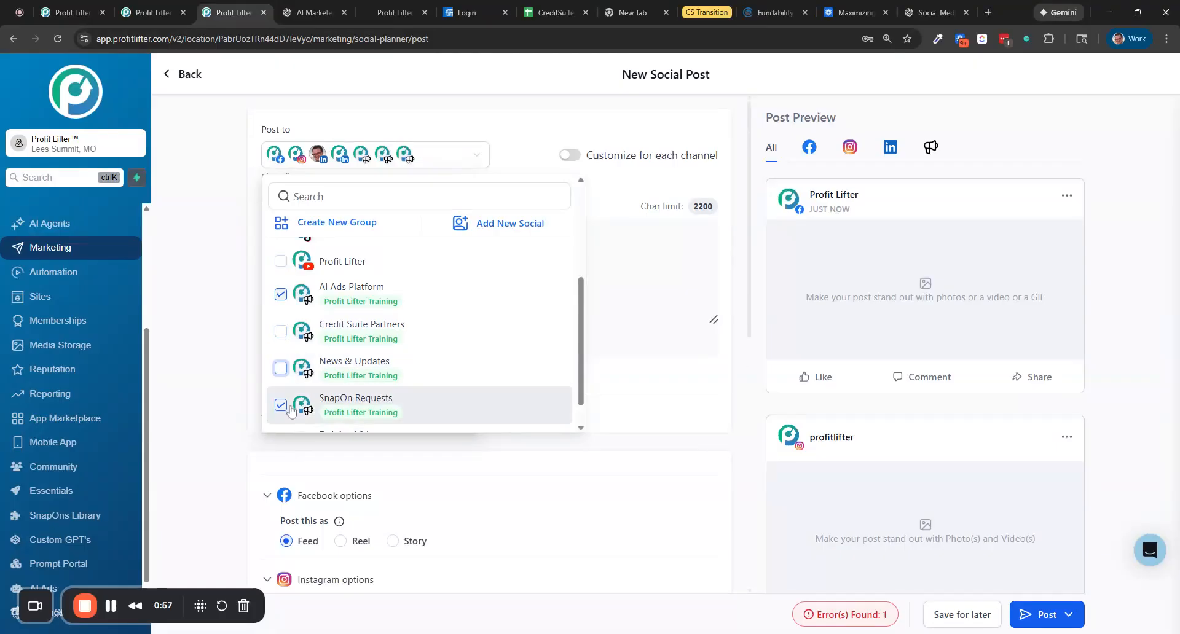
{"action": "left_click", "coordinate": [280, 369]}
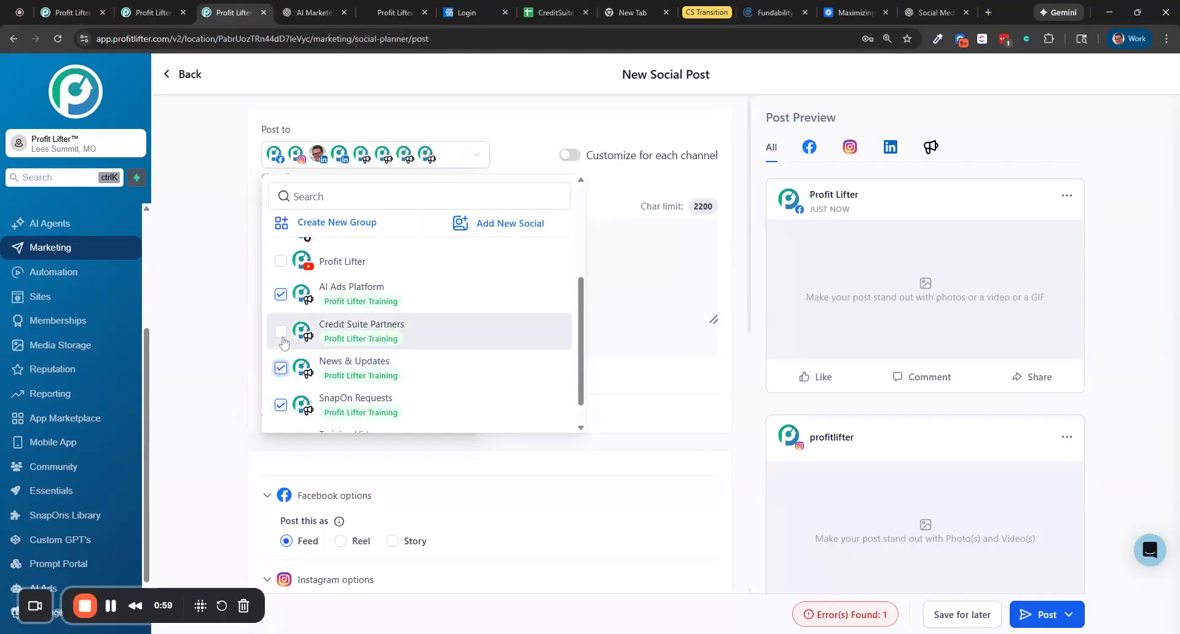
{"action": "left_click", "coordinate": [281, 296]}
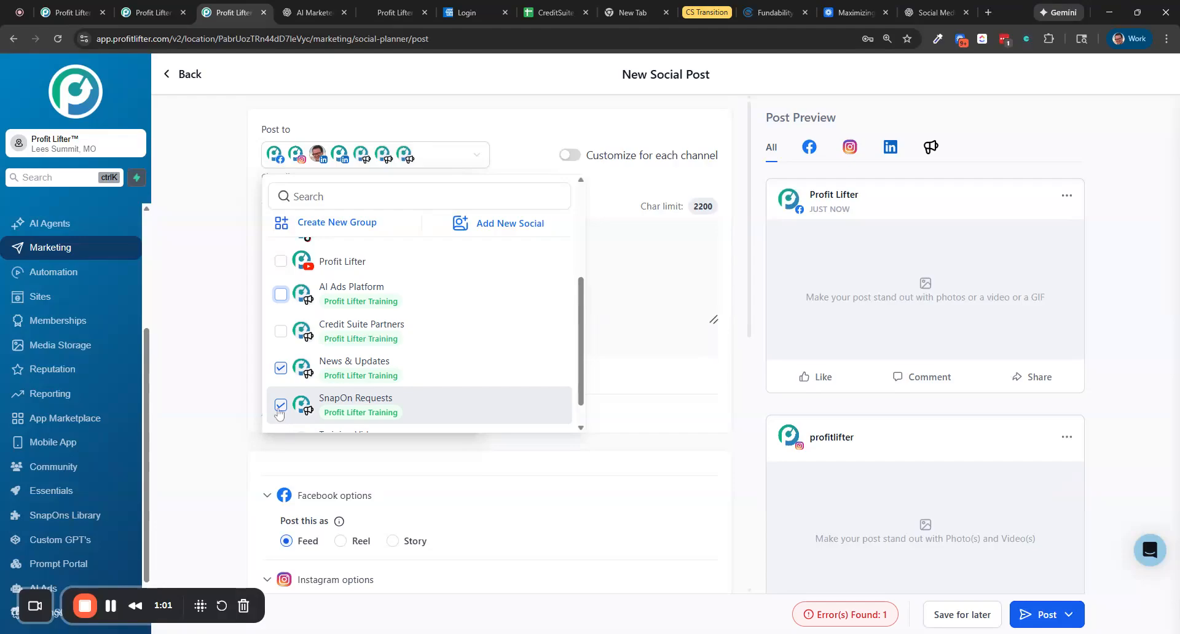
{"action": "left_click", "coordinate": [280, 406]}
{"action": "scroll", "coordinate": [418, 344], "scroll_direction": "down", "scroll_amount": 1}
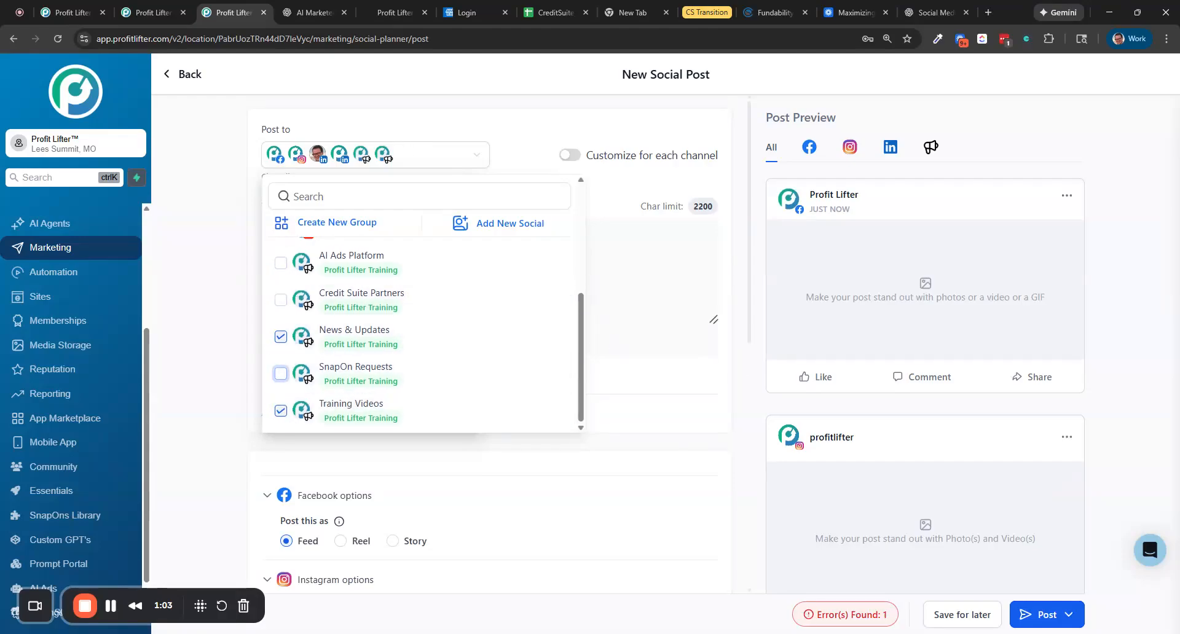
{"action": "key", "text": "Escape"}
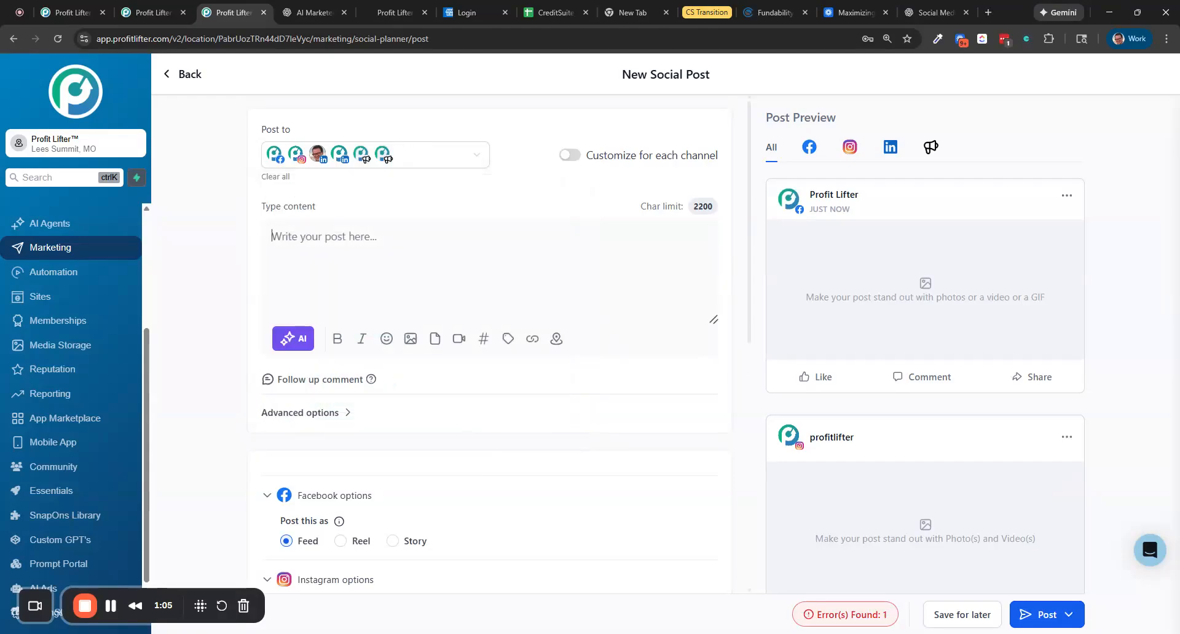
Paste the Loom video link into the post content and insert blank lines above it
{"action": "type", "text": "https://www.loom.com/share/4f048b8cb2ad4f61a5de1a26b7f9e097"}
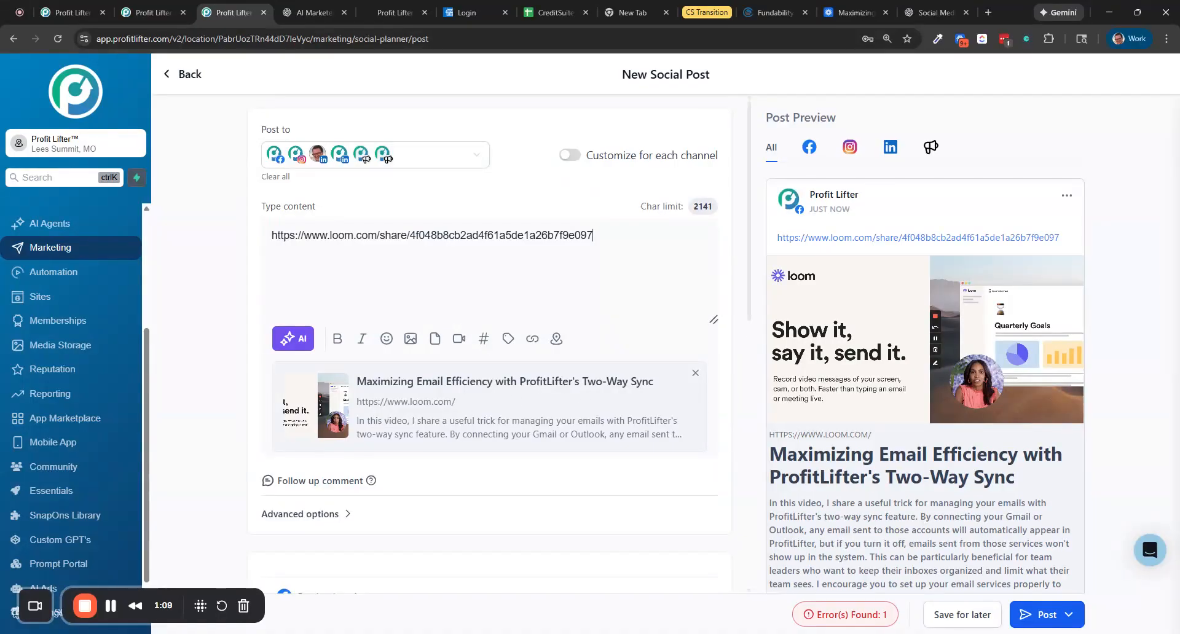
{"action": "key", "text": "Return"}
{"action": "key", "text": "Return"}
{"action": "key", "text": "Return"}
{"action": "key", "text": "Up"}
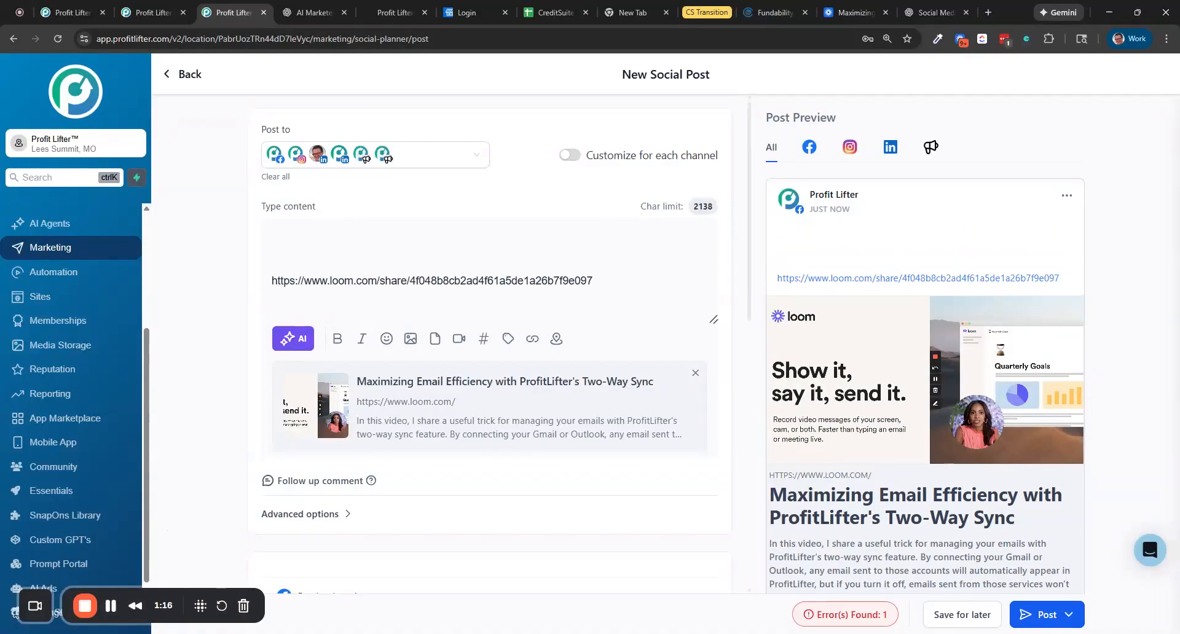
Paste the prepared post text above the Loom link
{"action": "key", "text": "ctrl+v"}
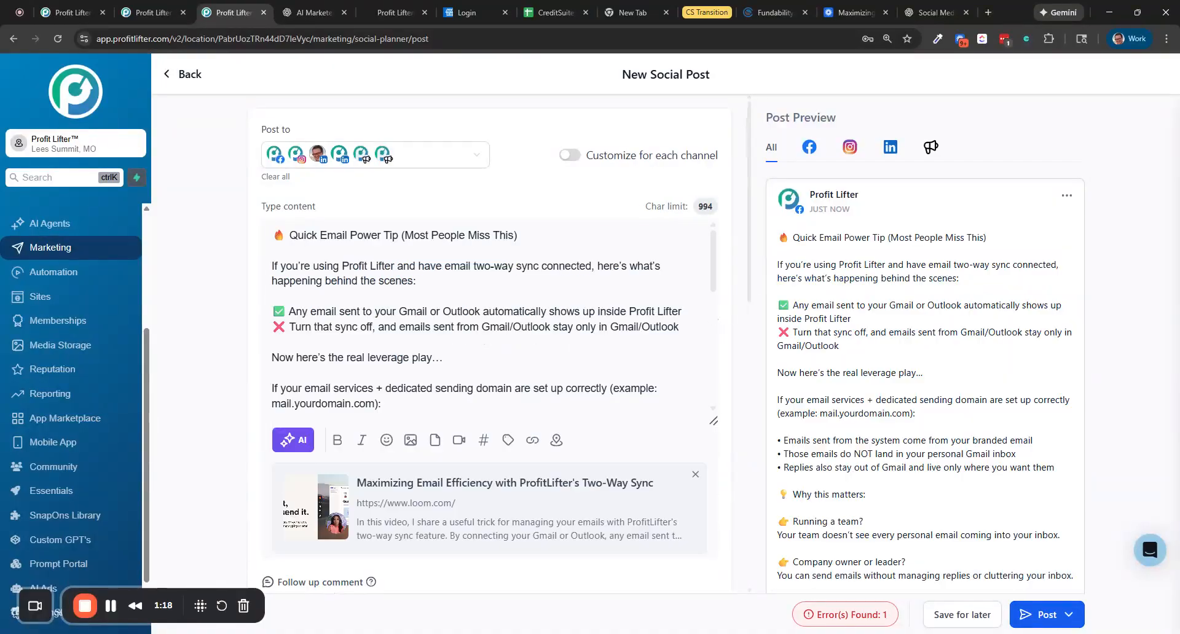
{"action": "scroll", "coordinate": [473, 317], "scroll_direction": "down", "scroll_amount": 6}
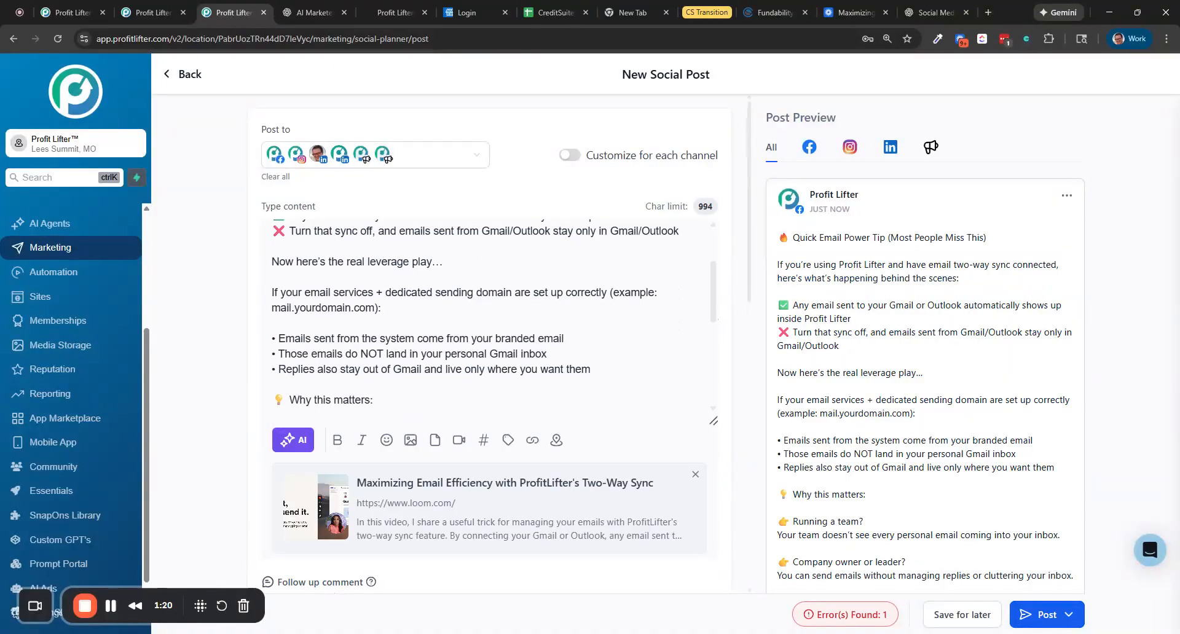
{"action": "scroll", "coordinate": [387, 339], "scroll_direction": "down", "scroll_amount": 4}
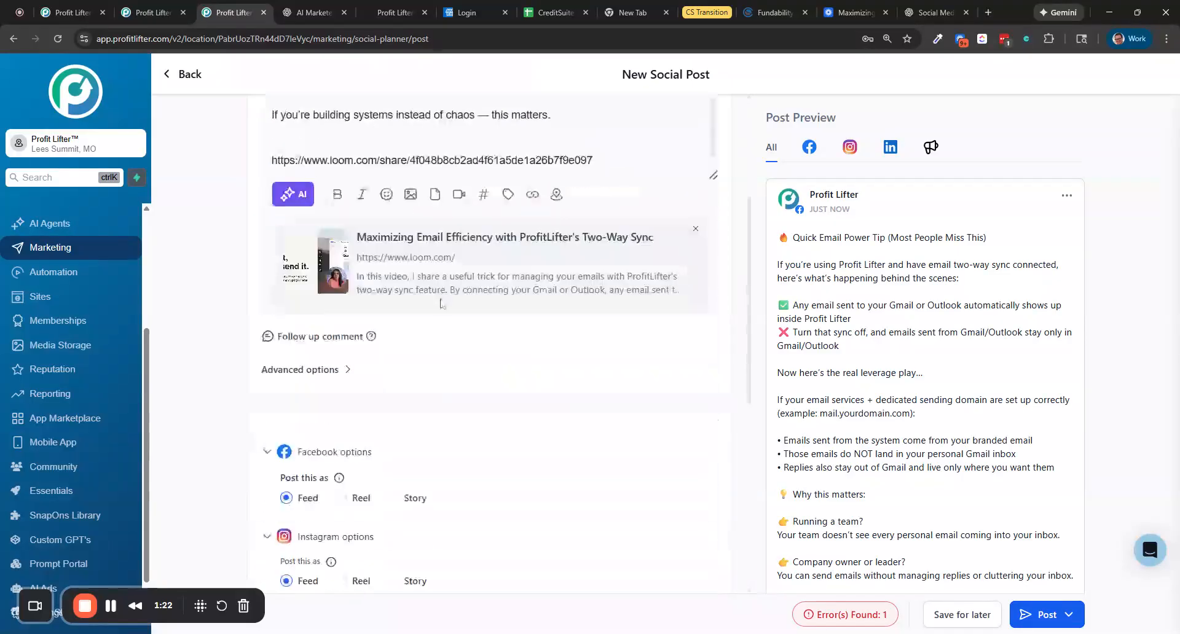
{"action": "scroll", "coordinate": [412, 394], "scroll_direction": "down", "scroll_amount": 4}
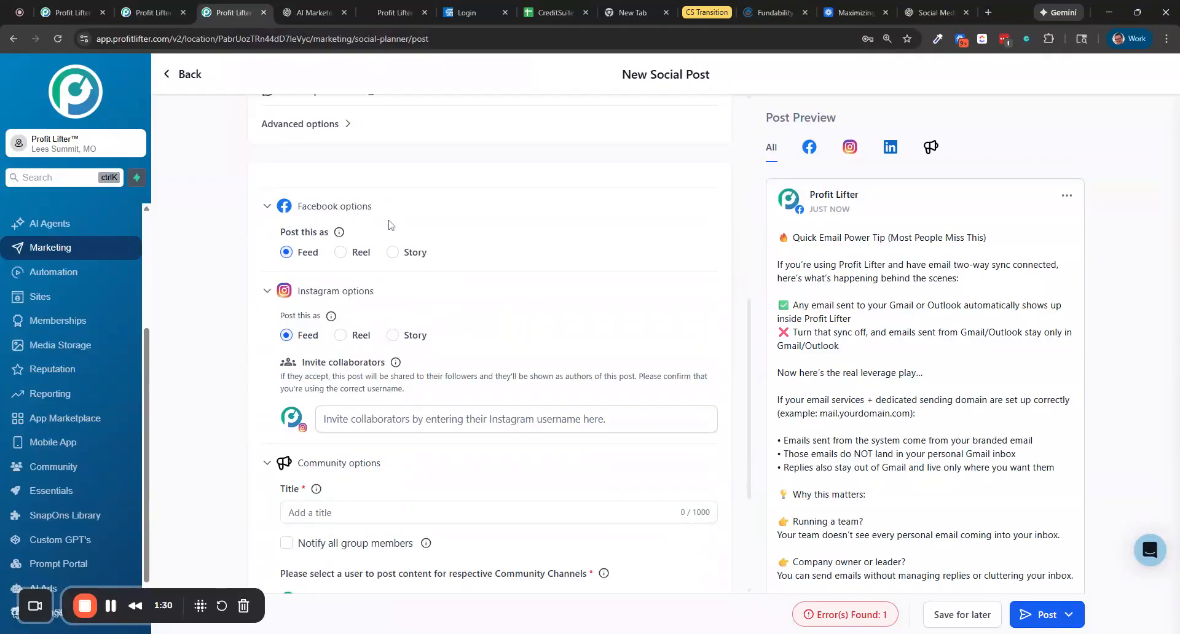
Review the Facebook, Instagram and Community options and the error notice below the post content
{"action": "scroll", "coordinate": [388, 224], "scroll_direction": "down", "scroll_amount": 2}
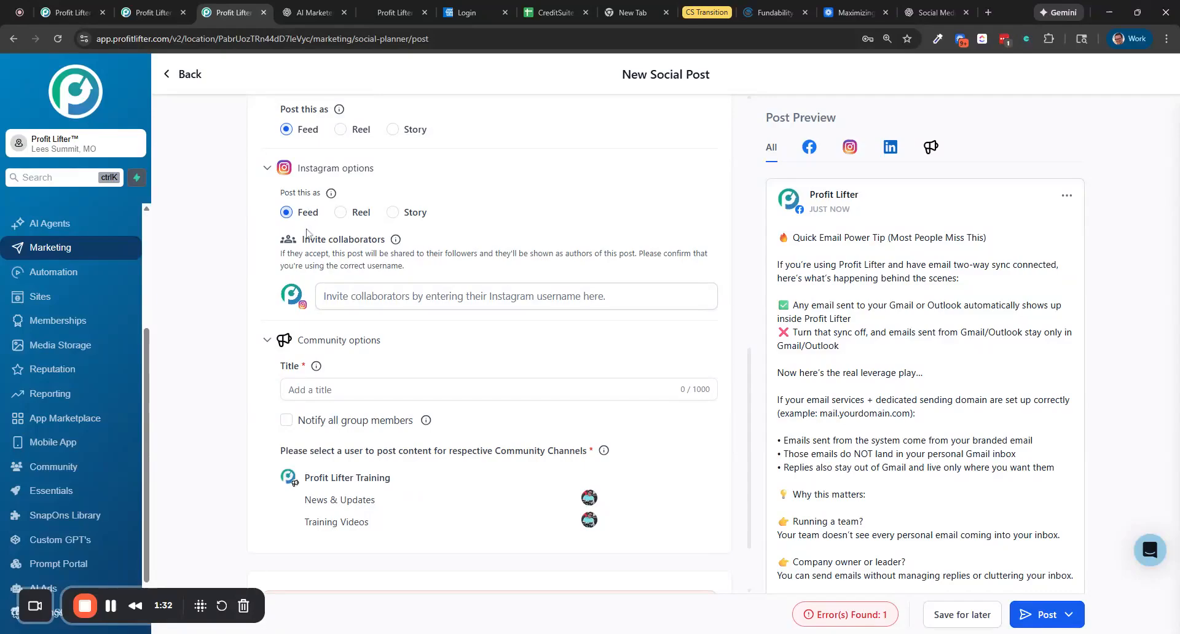
{"action": "scroll", "coordinate": [400, 217], "scroll_direction": "down", "scroll_amount": 2}
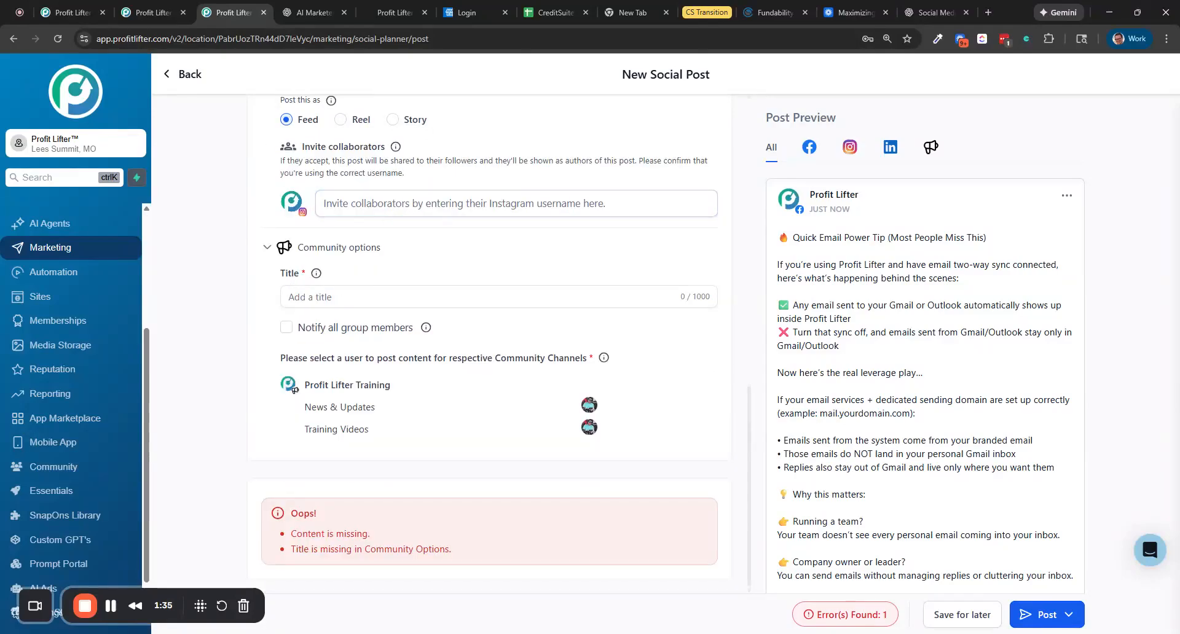
{"action": "scroll", "coordinate": [365, 231], "scroll_direction": "up", "scroll_amount": 1}
{"action": "scroll", "coordinate": [339, 235], "scroll_direction": "down", "scroll_amount": 1}
{"action": "left_click_drag", "start_coordinate": [281, 363], "coordinate": [545, 359]}
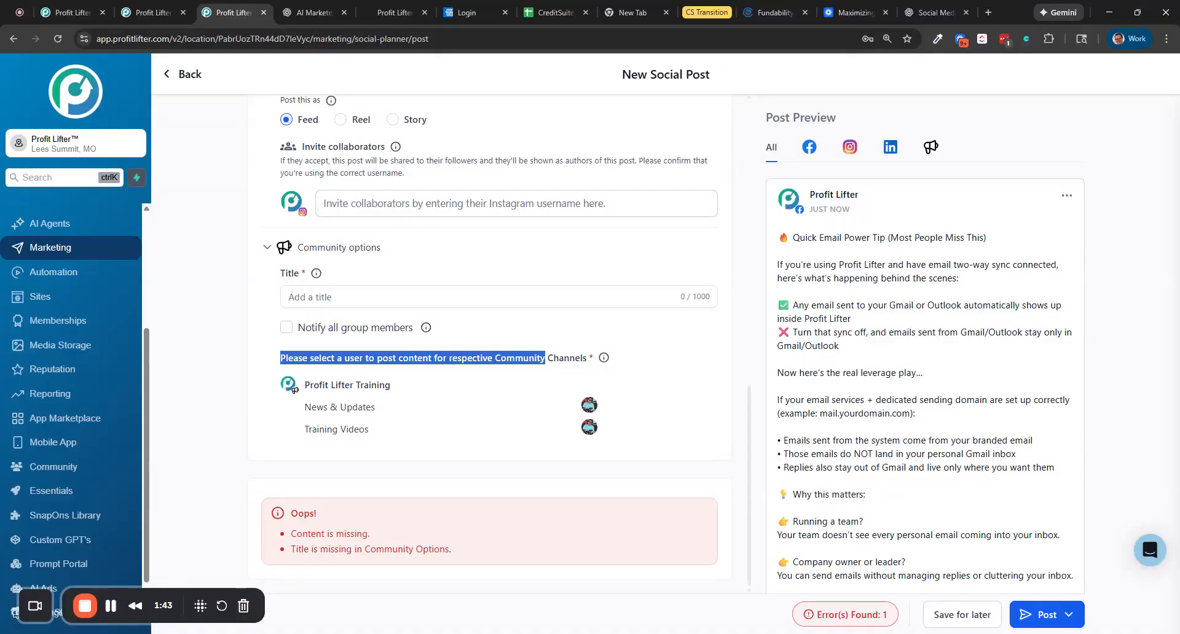
{"action": "left_click", "coordinate": [546, 359]}
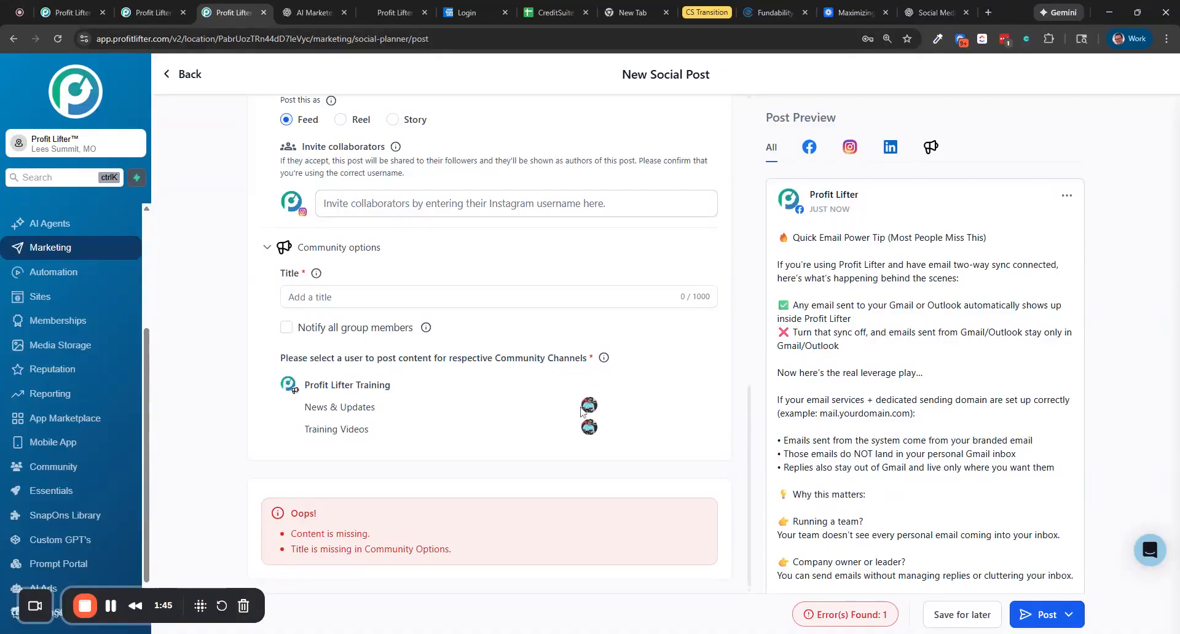
{"action": "scroll", "coordinate": [430, 398], "scroll_direction": "up", "scroll_amount": 2}
{"action": "scroll", "coordinate": [428, 400], "scroll_direction": "up", "scroll_amount": 12}
{"action": "scroll", "coordinate": [488, 283], "scroll_direction": "up", "scroll_amount": 6}
{"action": "left_click_drag", "start_coordinate": [518, 204], "coordinate": [232, 192]}
{"action": "key", "text": "ctrl+c"}
{"action": "scroll", "coordinate": [466, 362], "scroll_direction": "down", "scroll_amount": 10}
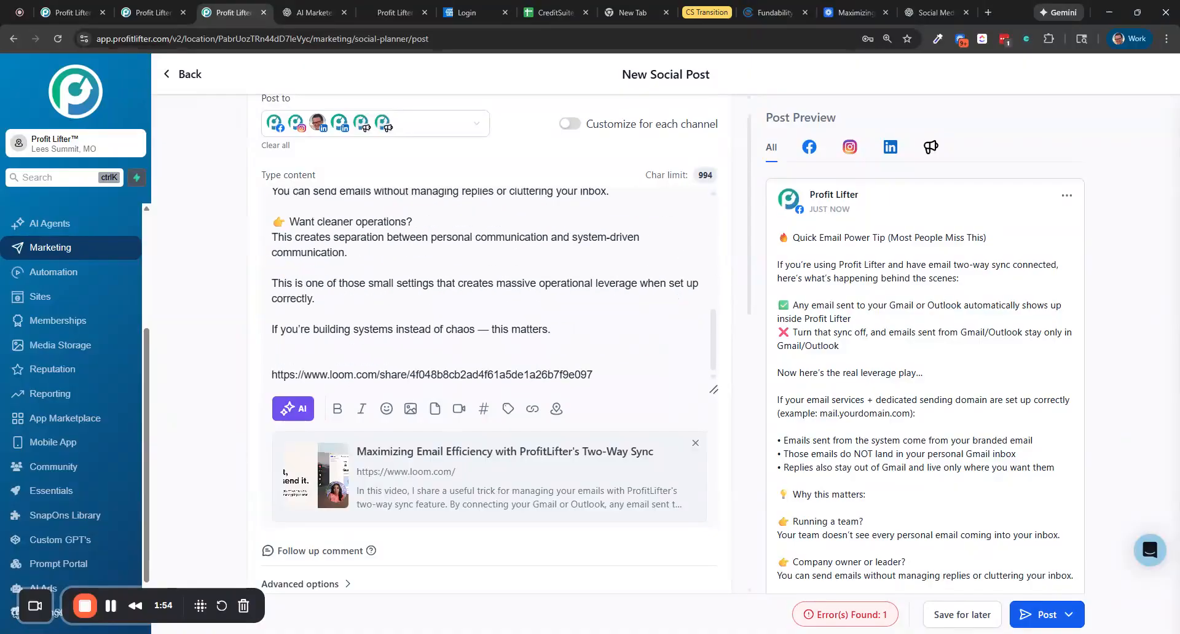
{"action": "scroll", "coordinate": [380, 533], "scroll_direction": "down", "scroll_amount": 5}
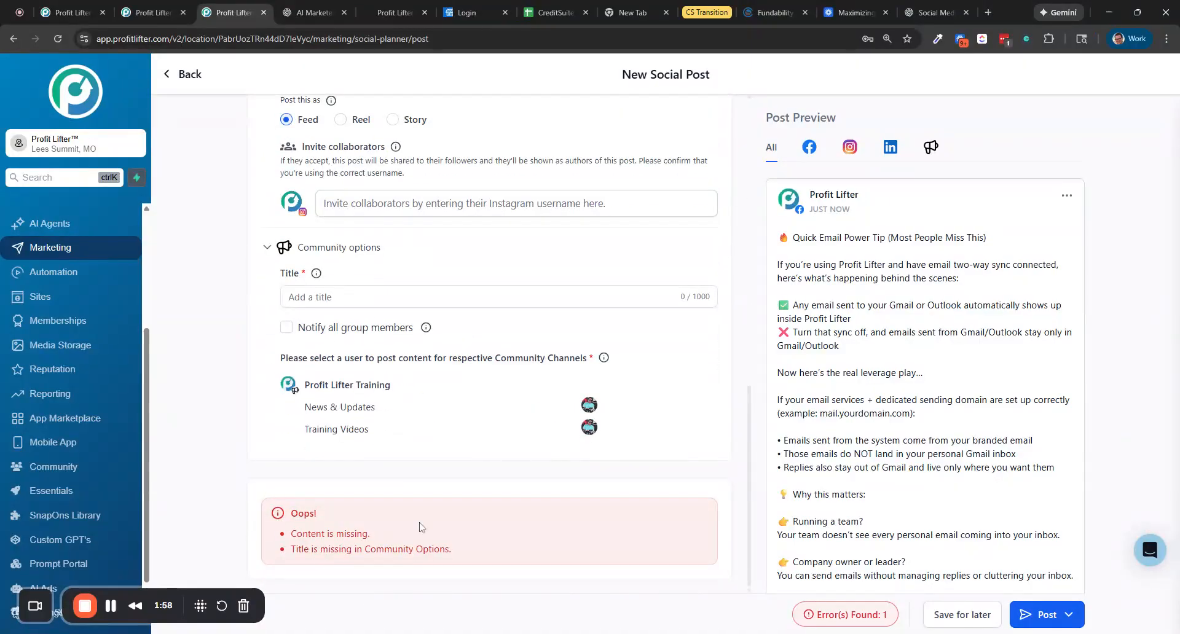
Paste "🔥 Quick Email Power Tip (Most People Miss This)" as the community title and enable notifying all group members
{"action": "scroll", "coordinate": [420, 527], "scroll_direction": "up", "scroll_amount": 1}
{"action": "left_click", "coordinate": [326, 368]}
{"action": "key", "text": "ctrl+v"}
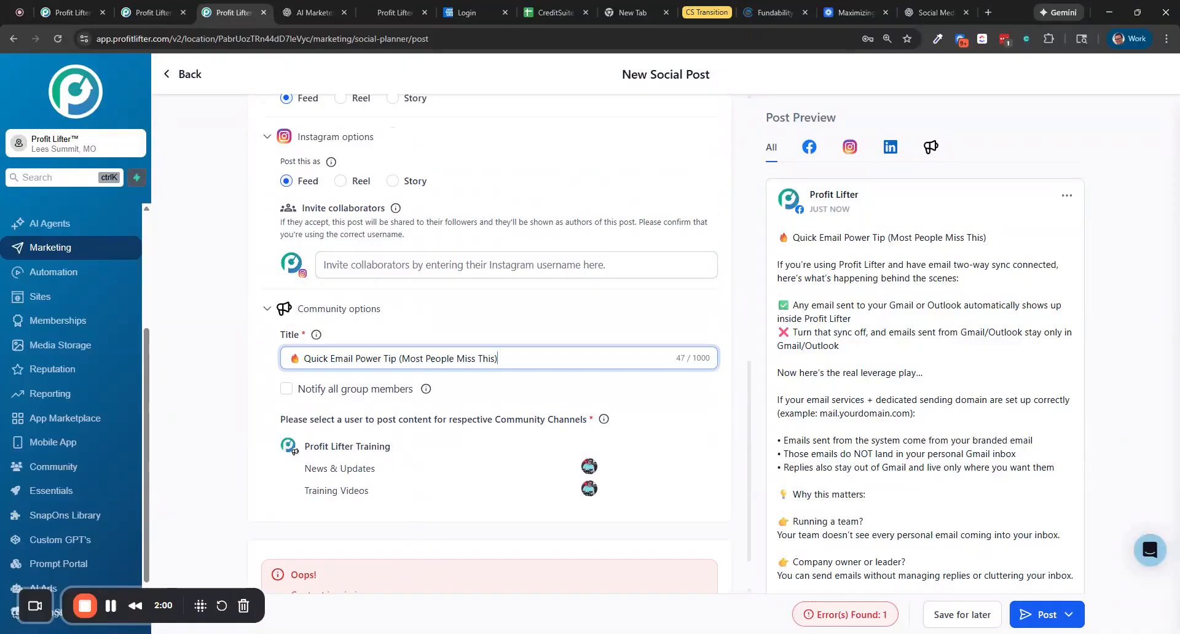
{"action": "left_click", "coordinate": [286, 389]}
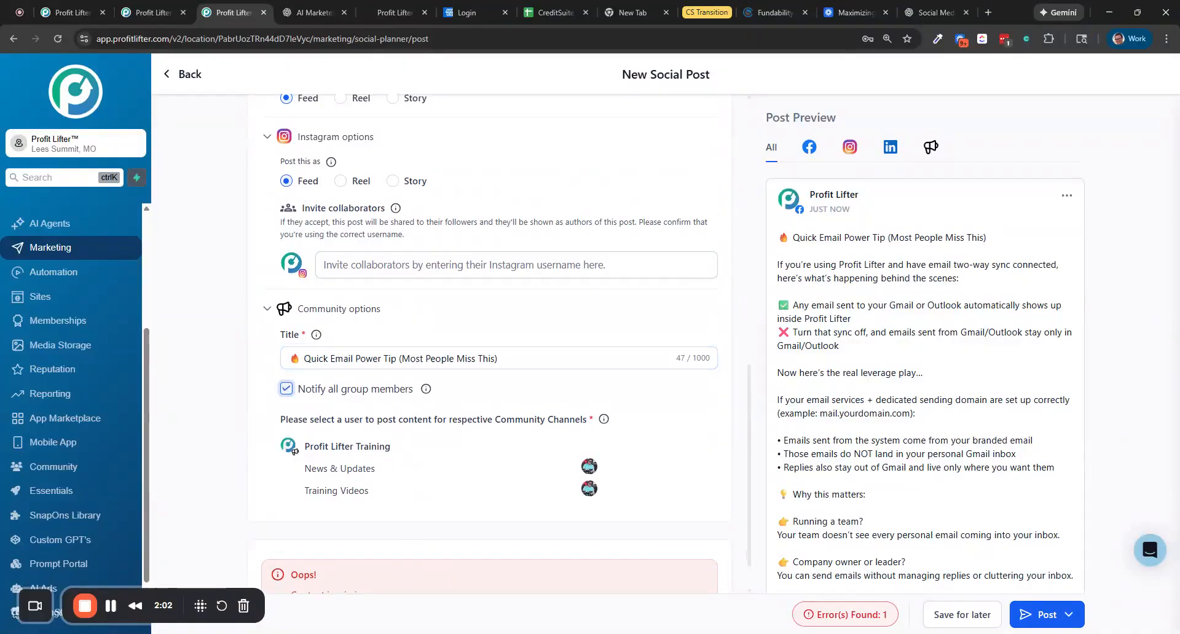
Scroll through the post previews for each channel
{"action": "scroll", "coordinate": [474, 449], "scroll_direction": "up", "scroll_amount": 4}
{"action": "scroll", "coordinate": [473, 455], "scroll_direction": "up", "scroll_amount": 6}
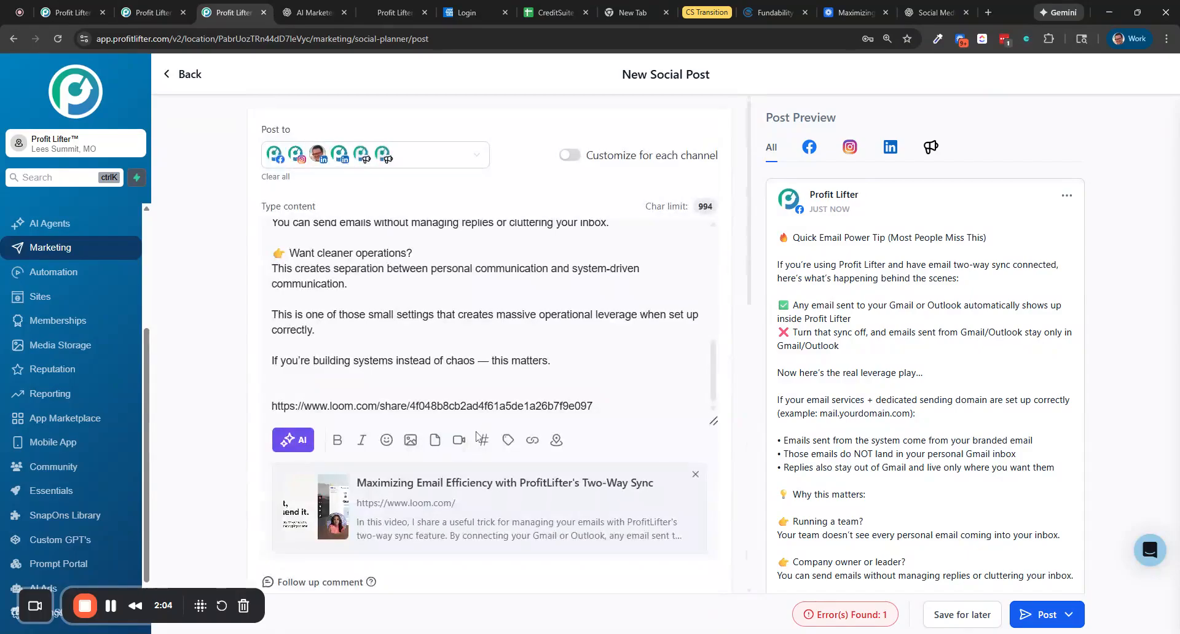
{"action": "scroll", "coordinate": [482, 431], "scroll_direction": "down", "scroll_amount": 7}
{"action": "scroll", "coordinate": [488, 411], "scroll_direction": "up", "scroll_amount": 6}
{"action": "scroll", "coordinate": [776, 296], "scroll_direction": "down", "scroll_amount": 15}
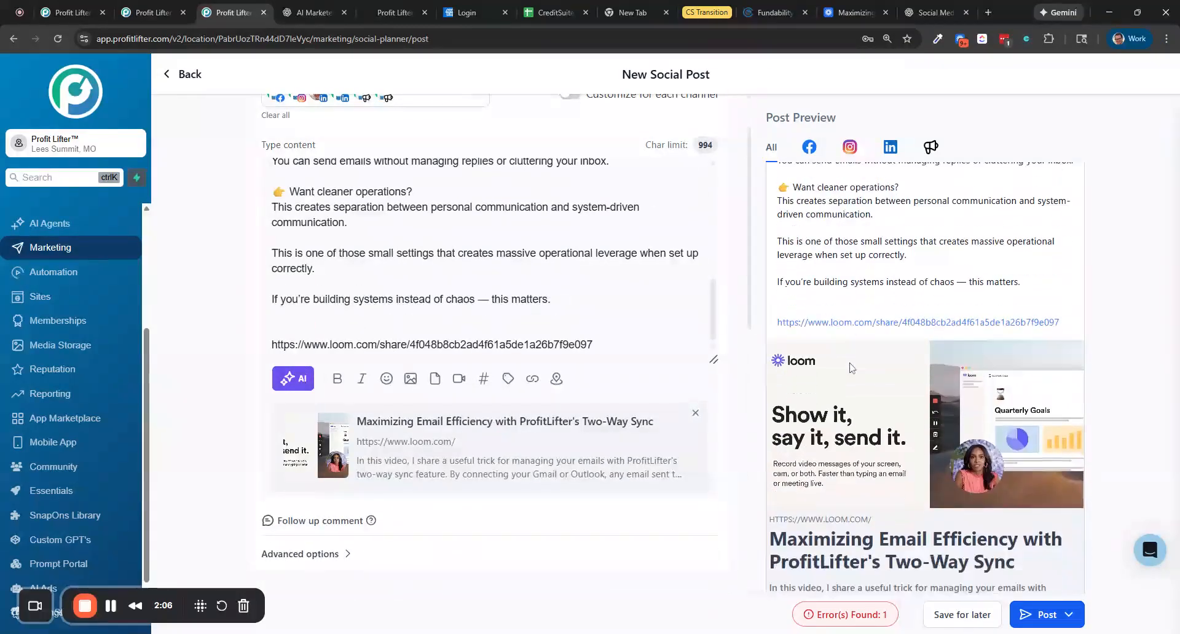
{"action": "scroll", "coordinate": [839, 419], "scroll_direction": "down", "scroll_amount": 6}
{"action": "scroll", "coordinate": [839, 419], "scroll_direction": "up", "scroll_amount": 4}
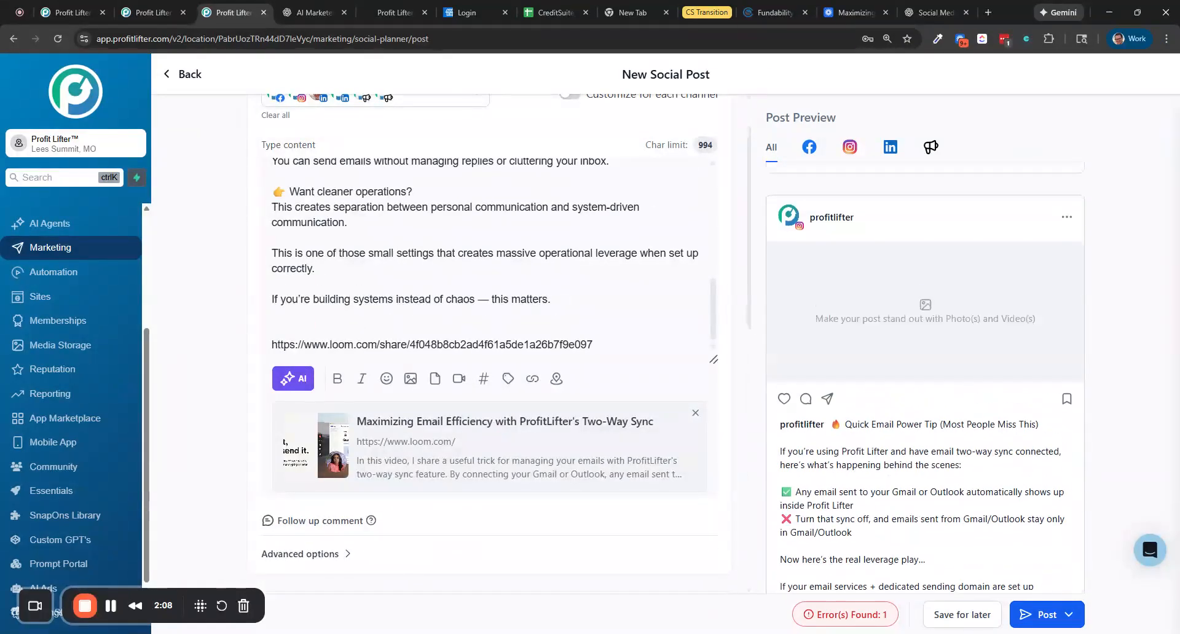
{"action": "scroll", "coordinate": [897, 314], "scroll_direction": "down", "scroll_amount": 15}
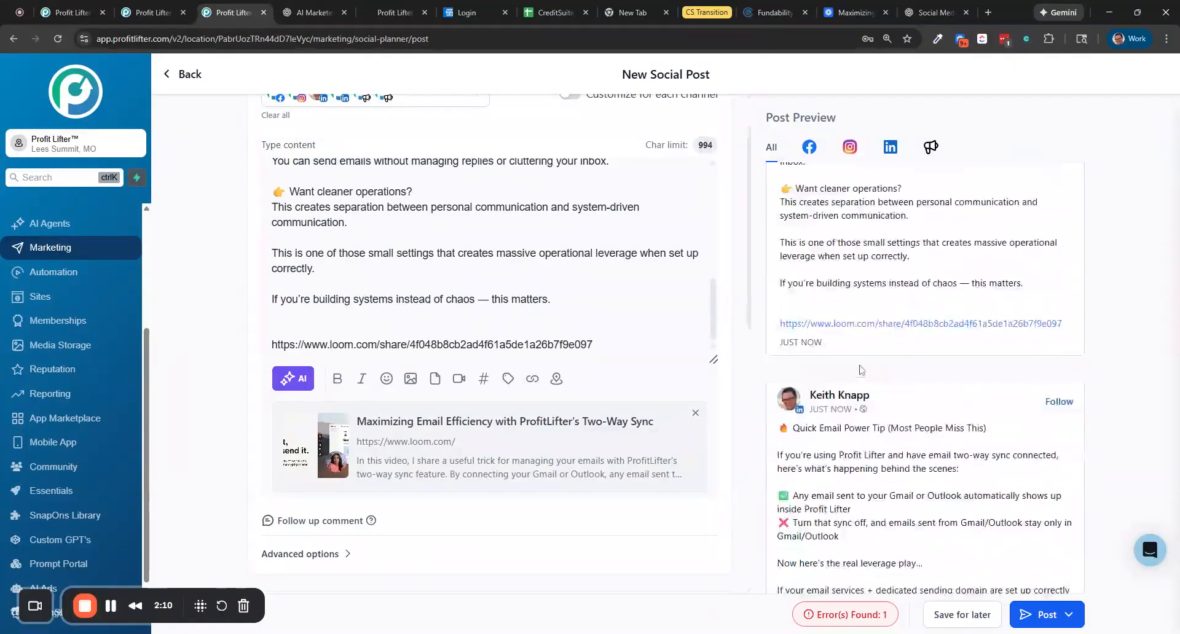
{"action": "scroll", "coordinate": [871, 338], "scroll_direction": "down", "scroll_amount": 15}
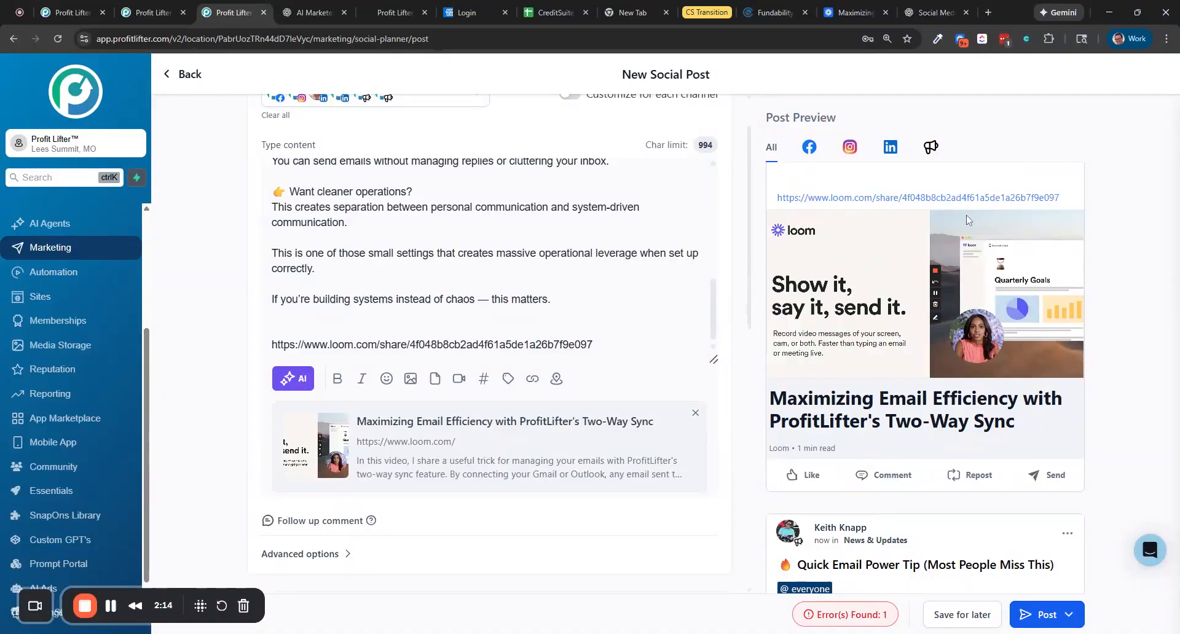
Download the Loom video from its share page
{"action": "scroll", "coordinate": [853, 323], "scroll_direction": "down", "scroll_amount": 2}
{"action": "scroll", "coordinate": [798, 307], "scroll_direction": "up", "scroll_amount": 3}
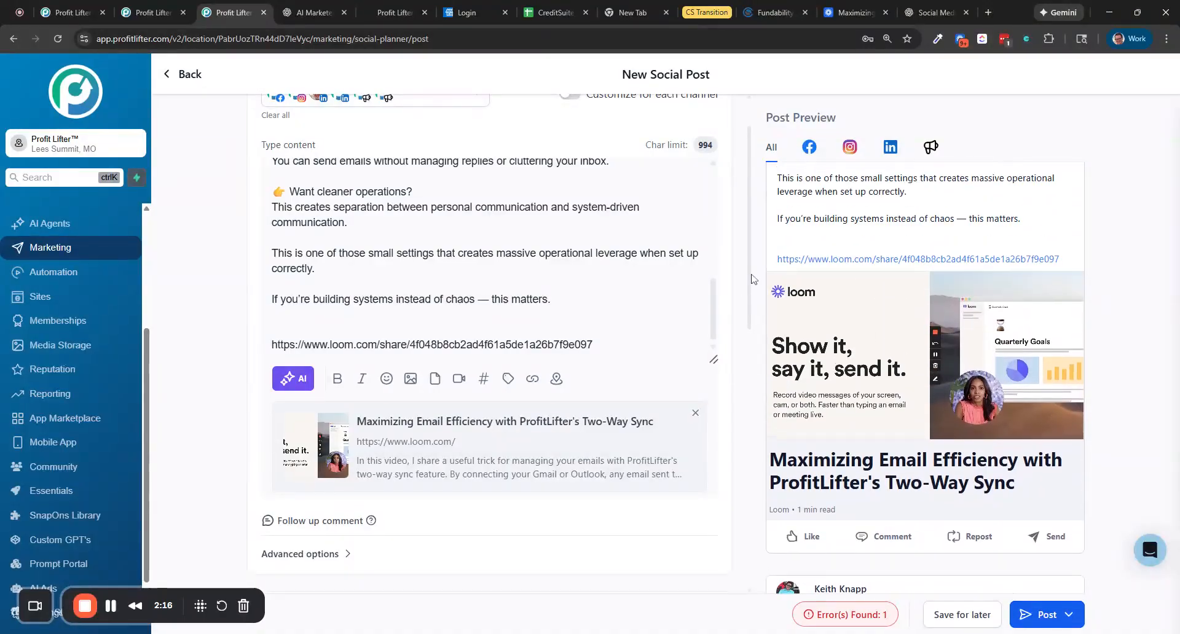
{"action": "scroll", "coordinate": [851, 309], "scroll_direction": "up", "scroll_amount": 5}
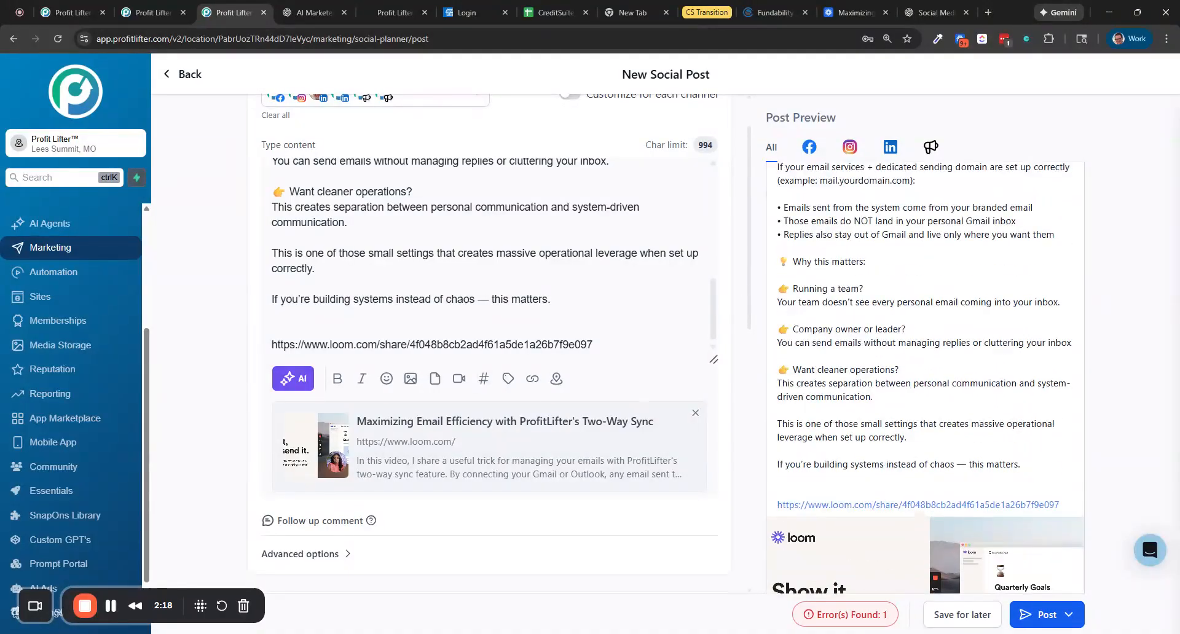
{"action": "scroll", "coordinate": [590, 264], "scroll_direction": "up", "scroll_amount": 3}
{"action": "scroll", "coordinate": [492, 320], "scroll_direction": "up", "scroll_amount": 4}
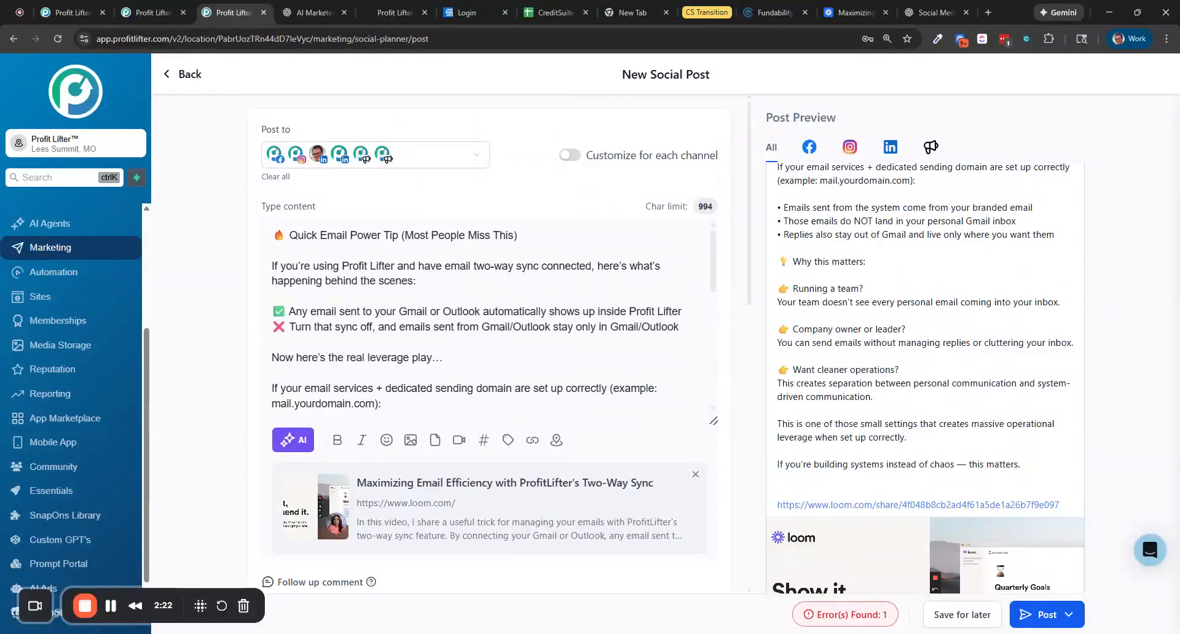
{"action": "left_click", "coordinate": [851, 13]}
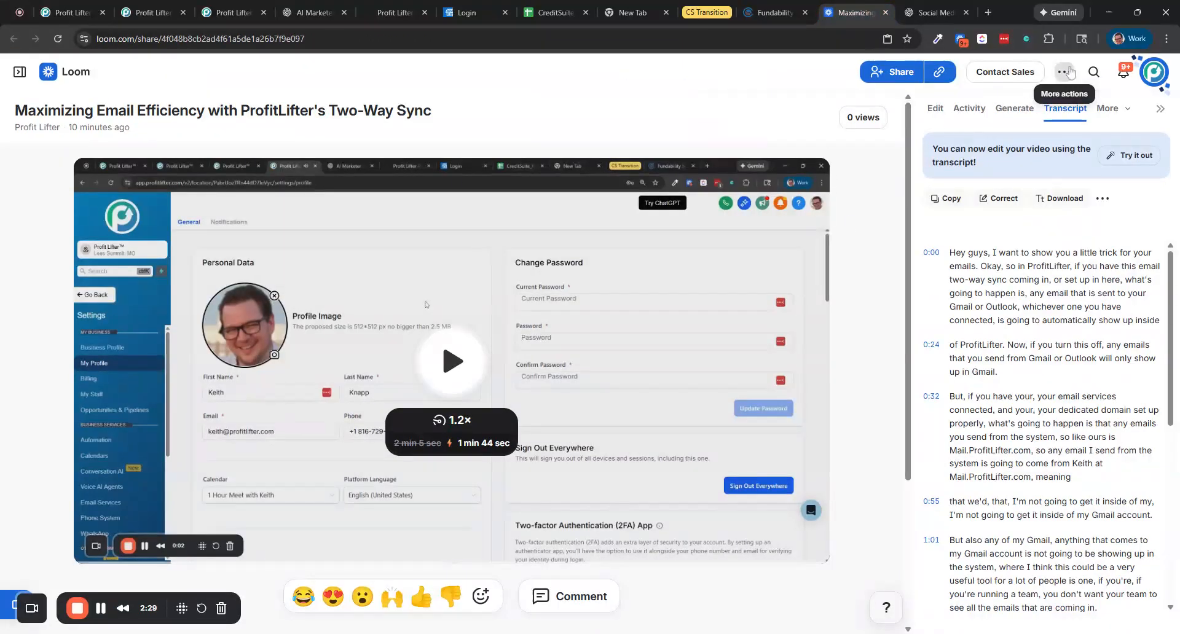
{"action": "left_click", "coordinate": [1064, 72]}
{"action": "left_click", "coordinate": [991, 176]}
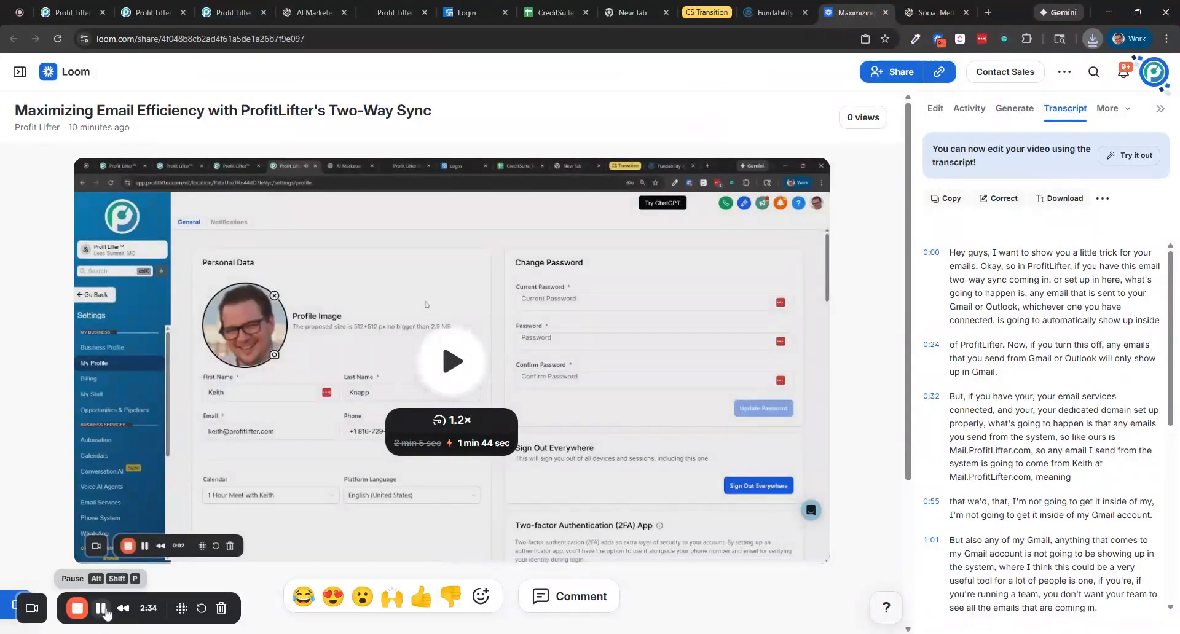
Upload the downloaded video to the post through Media Storage's Marketing › Social Media Posting folder
{"action": "left_click", "coordinate": [227, 13]}
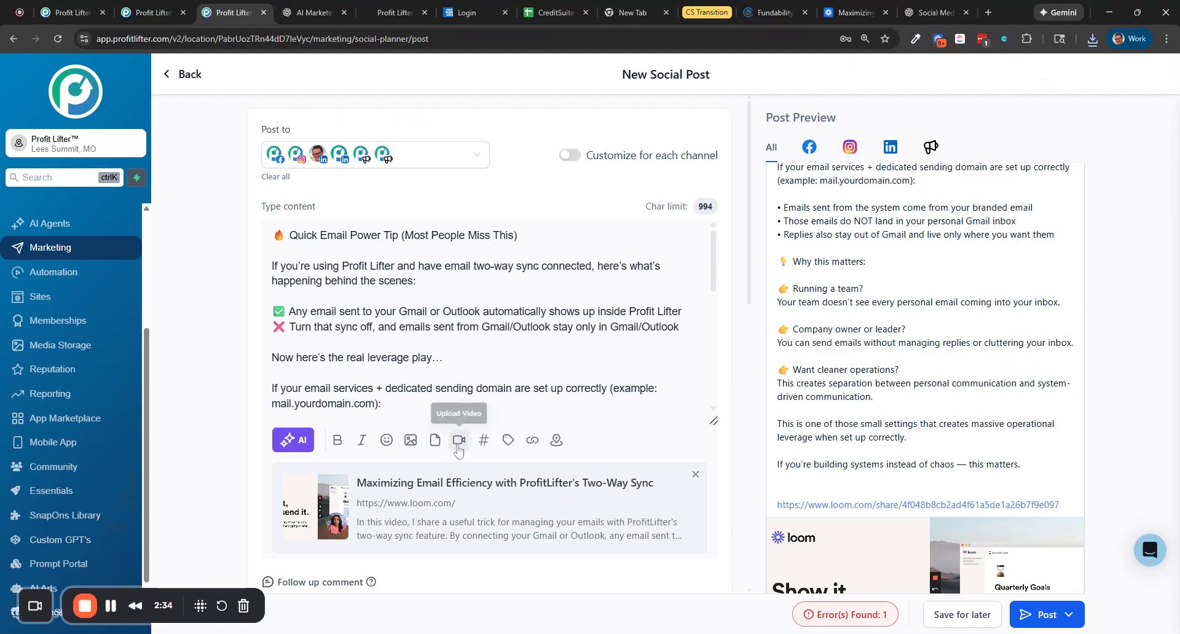
{"action": "left_click", "coordinate": [459, 440]}
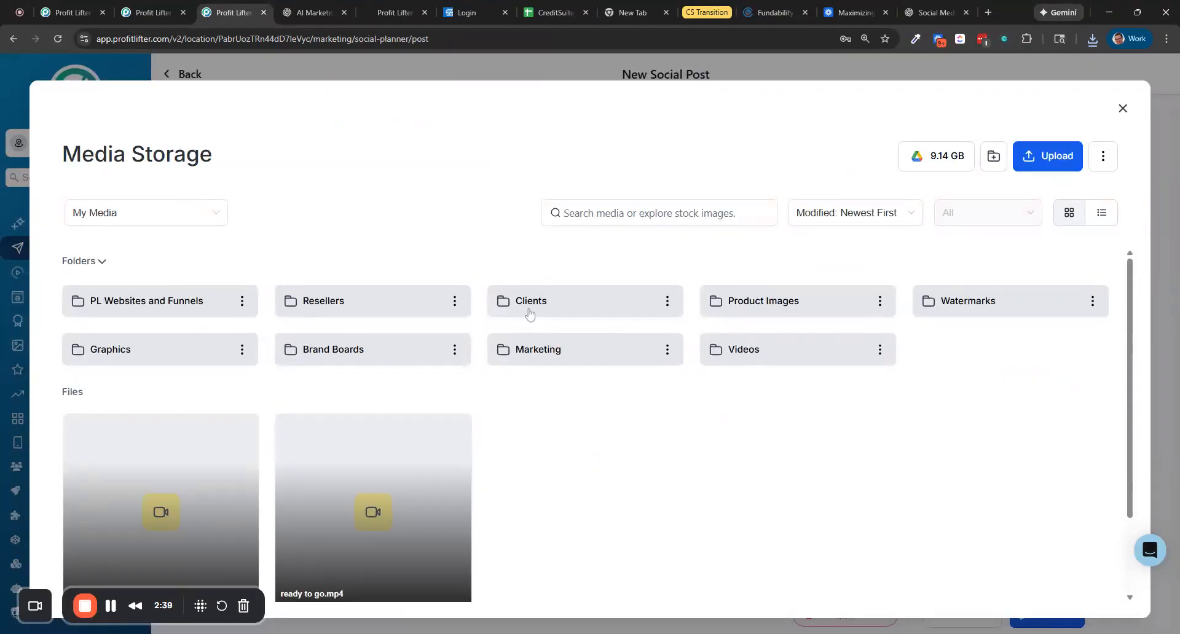
{"action": "left_click", "coordinate": [620, 359]}
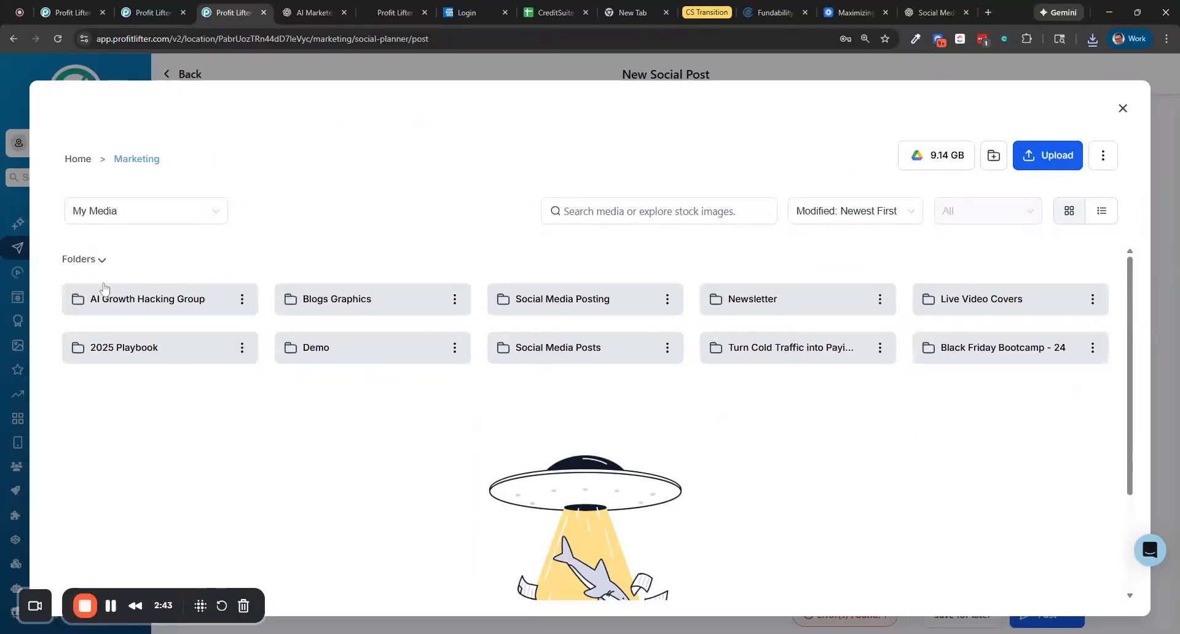
{"action": "left_click", "coordinate": [583, 310]}
{"action": "left_click", "coordinate": [1053, 156]}
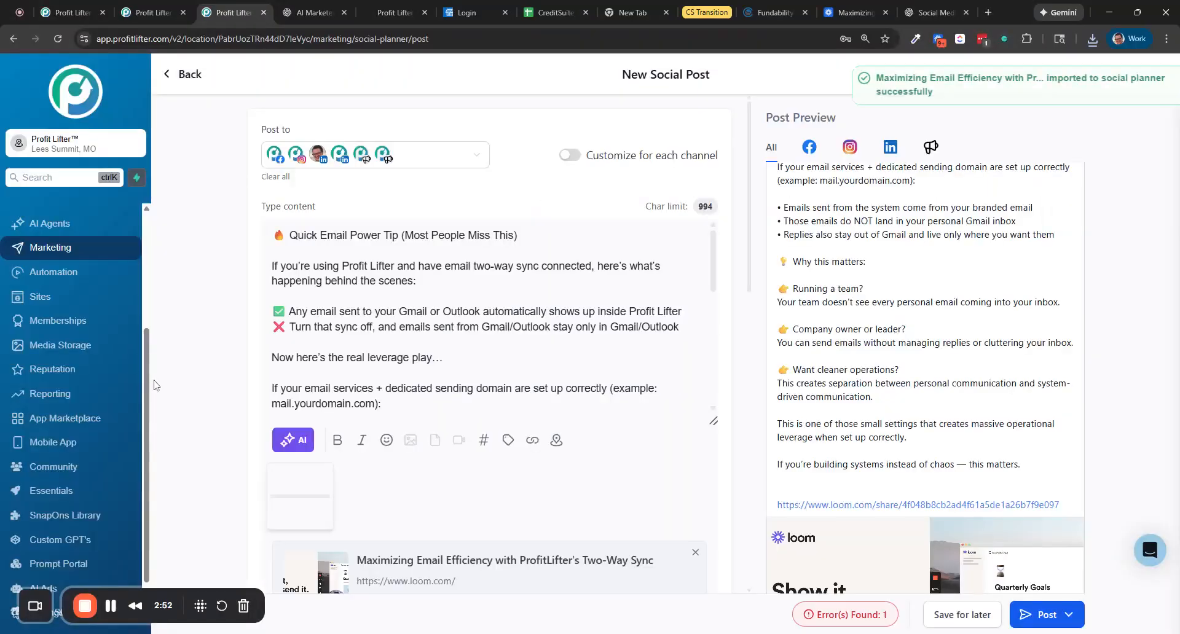
Delete the Loom link from the end of the post content
{"action": "scroll", "coordinate": [467, 369], "scroll_direction": "down", "scroll_amount": 8}
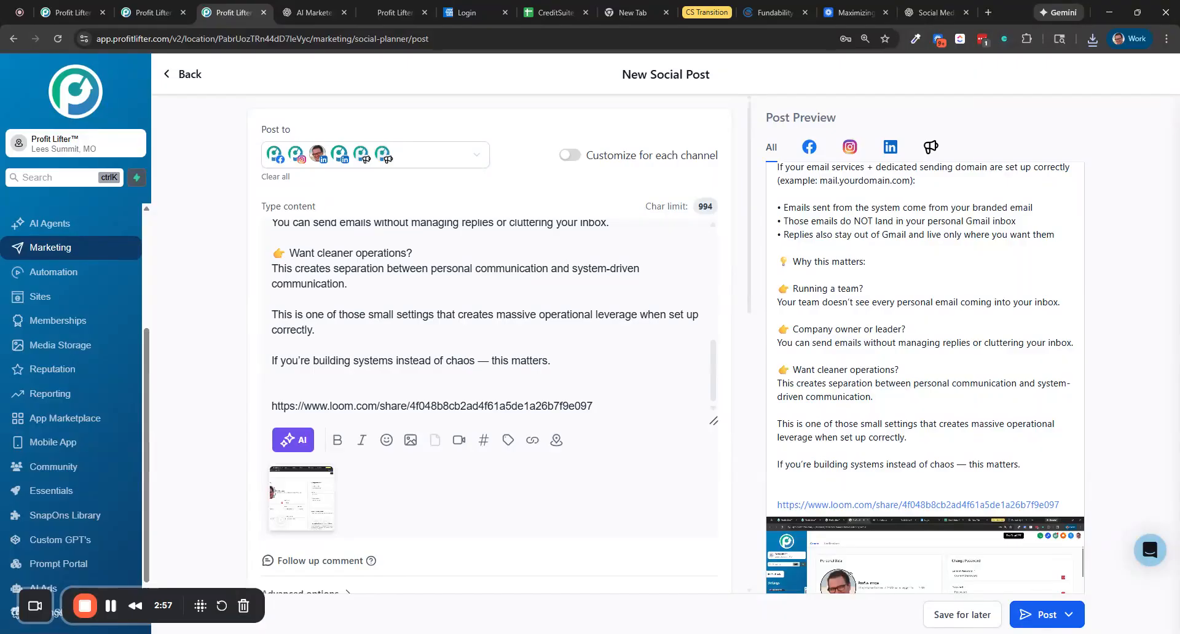
{"action": "left_click_drag", "start_coordinate": [593, 406], "coordinate": [270, 406]}
{"action": "key", "text": "BackSpace"}
{"action": "key", "text": "BackSpace"}
{"action": "key", "text": "BackSpace"}
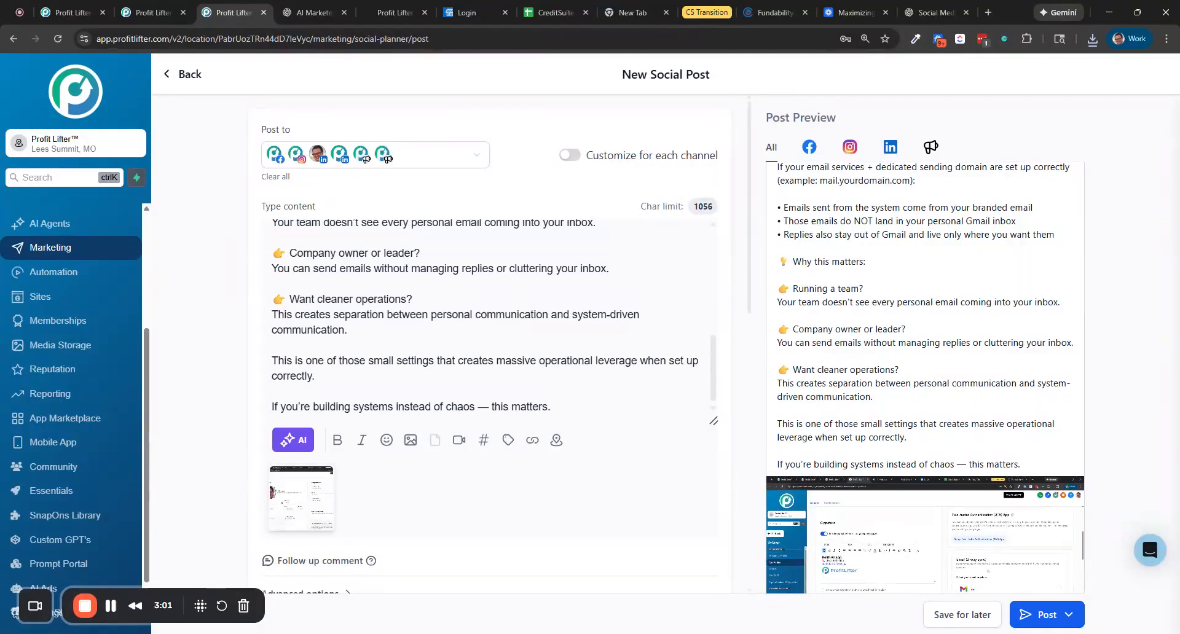
Add the Profit Lifter TikTok and YouTube accounts to the post's channels
{"action": "scroll", "coordinate": [863, 330], "scroll_direction": "down", "scroll_amount": 6}
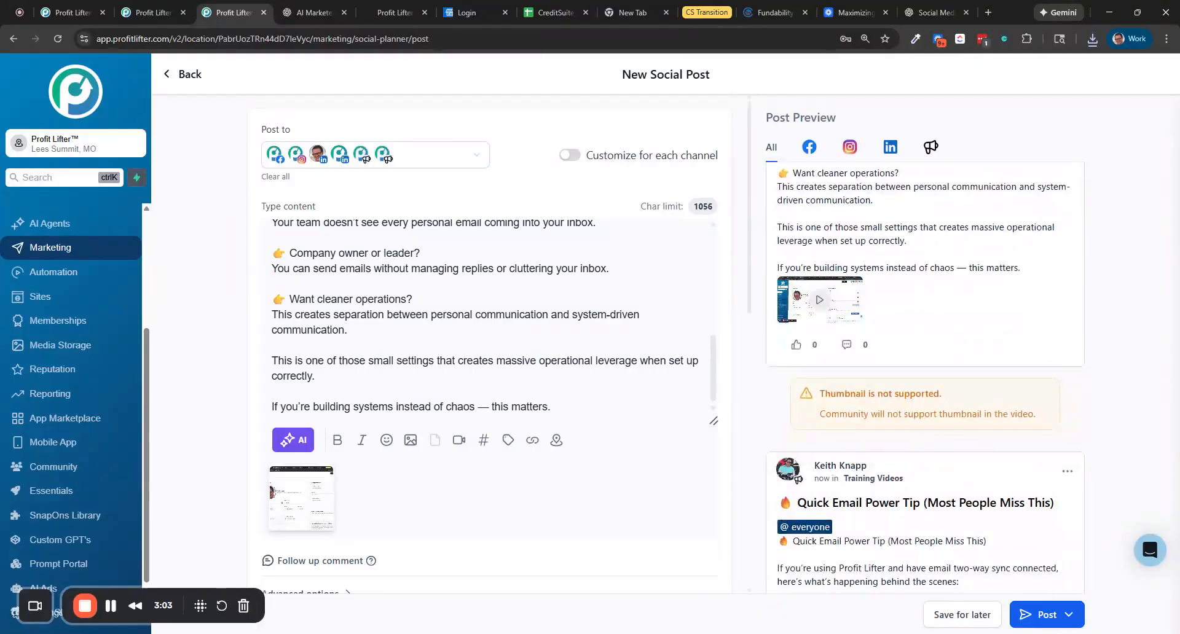
{"action": "scroll", "coordinate": [486, 313], "scroll_direction": "up", "scroll_amount": 3}
{"action": "left_click", "coordinate": [455, 154]}
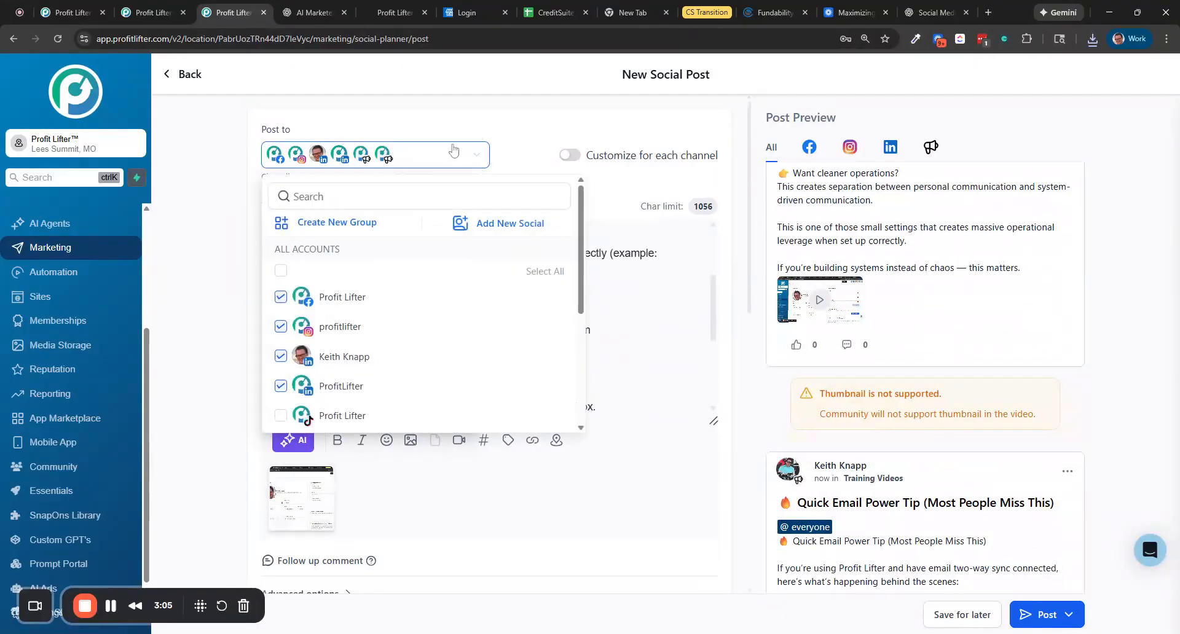
{"action": "scroll", "coordinate": [376, 254], "scroll_direction": "down", "scroll_amount": 1}
{"action": "left_click", "coordinate": [369, 354]}
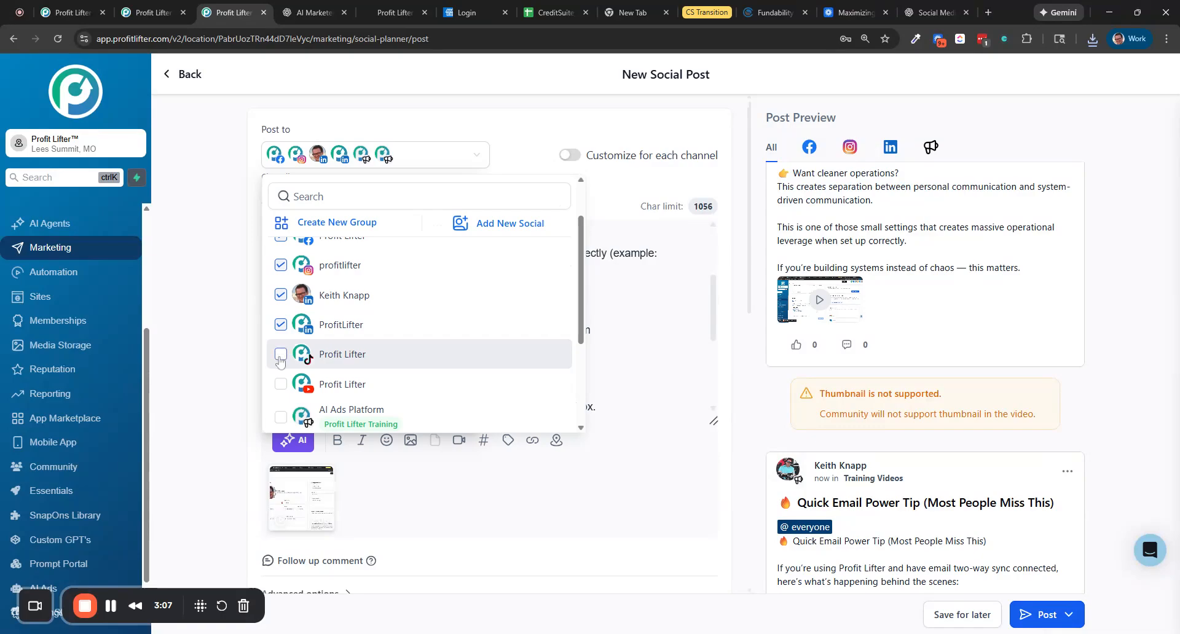
{"action": "scroll", "coordinate": [379, 307], "scroll_direction": "down", "scroll_amount": 1}
{"action": "left_click", "coordinate": [280, 323]}
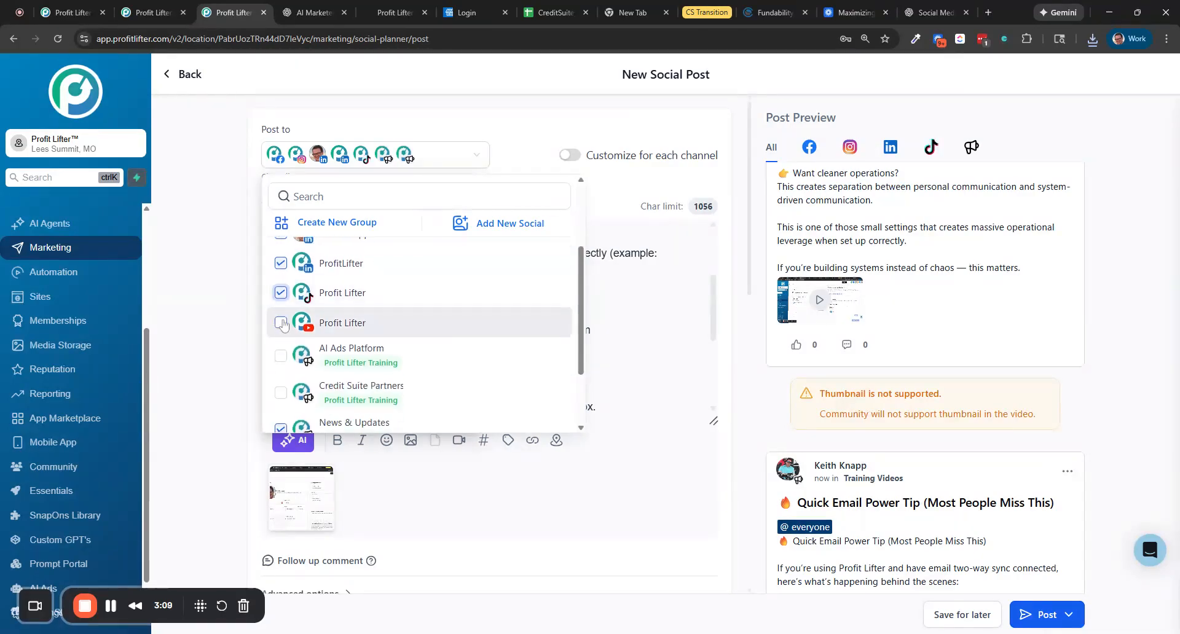
{"action": "left_click", "coordinate": [605, 325]}
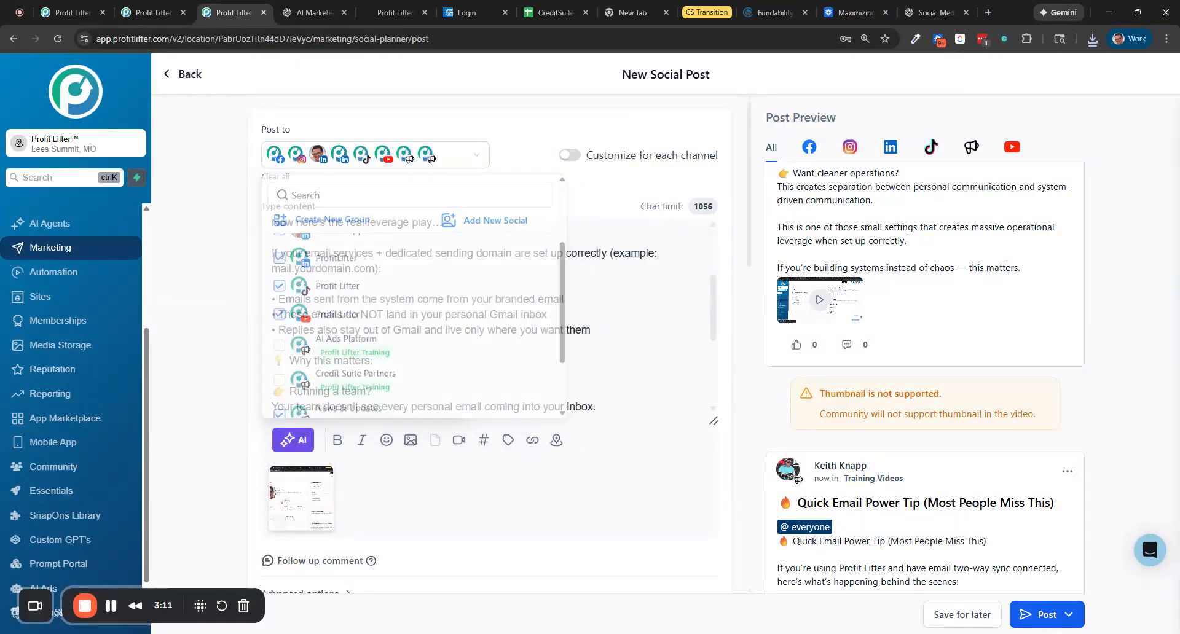
Check the channel and community options, then publish the post now
{"action": "scroll", "coordinate": [568, 395], "scroll_direction": "down", "scroll_amount": 12}
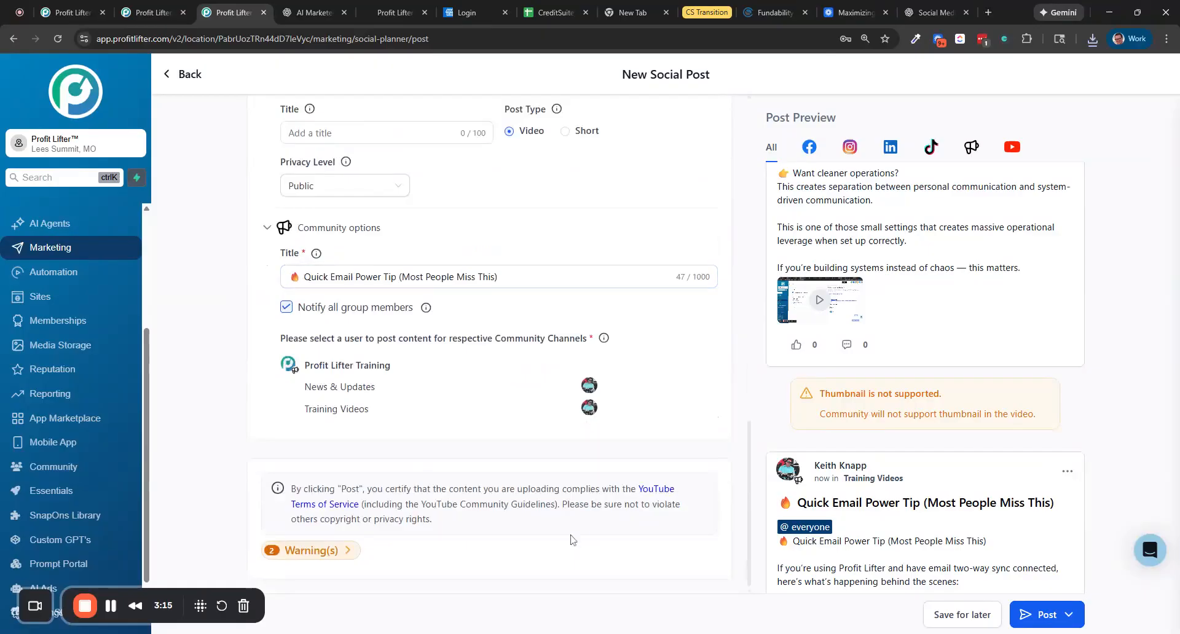
{"action": "left_click", "coordinate": [310, 550]}
{"action": "scroll", "coordinate": [467, 424], "scroll_direction": "down", "scroll_amount": 1}
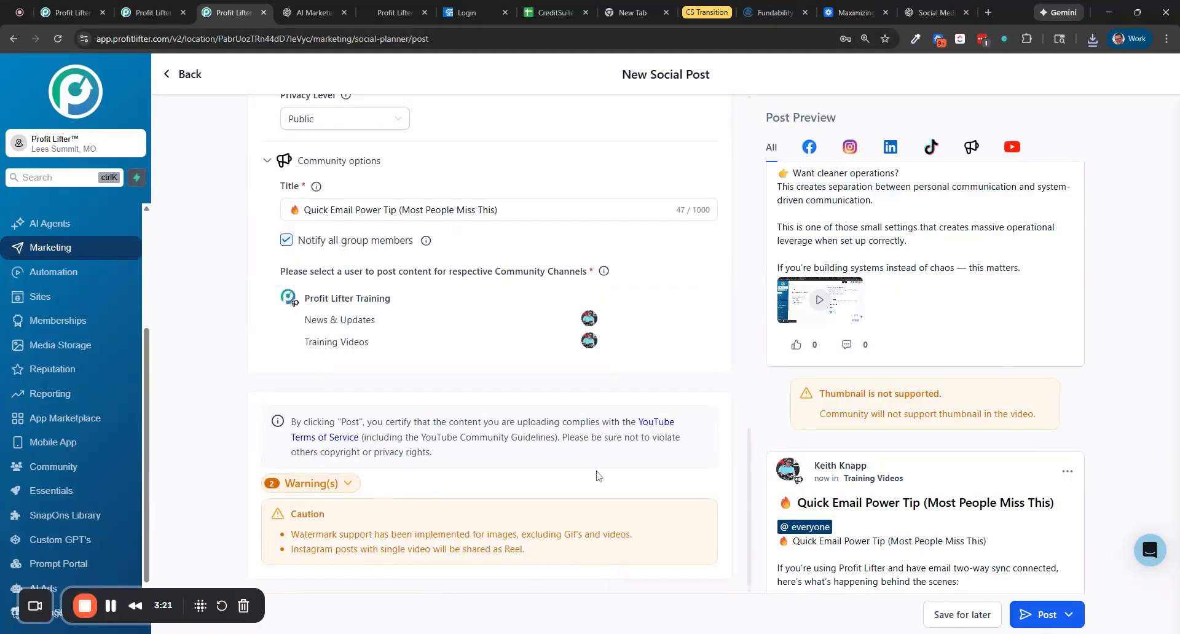
{"action": "scroll", "coordinate": [595, 461], "scroll_direction": "up", "scroll_amount": 6}
{"action": "scroll", "coordinate": [667, 387], "scroll_direction": "up", "scroll_amount": 10}
{"action": "scroll", "coordinate": [476, 321], "scroll_direction": "up", "scroll_amount": 1}
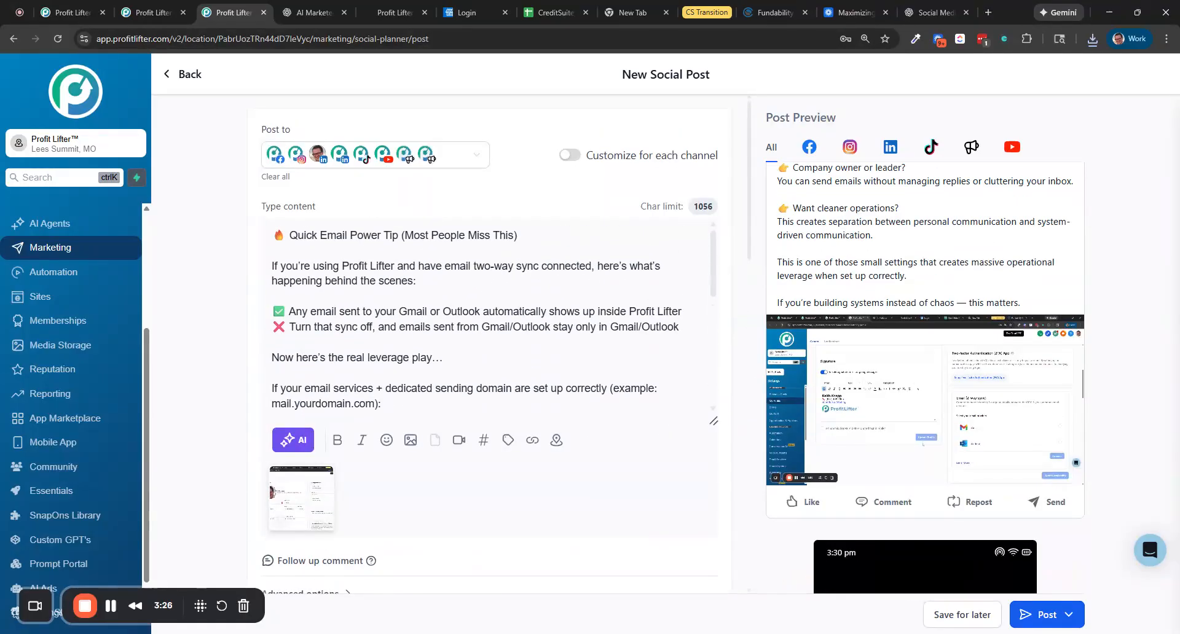
{"action": "left_click", "coordinate": [1034, 618]}
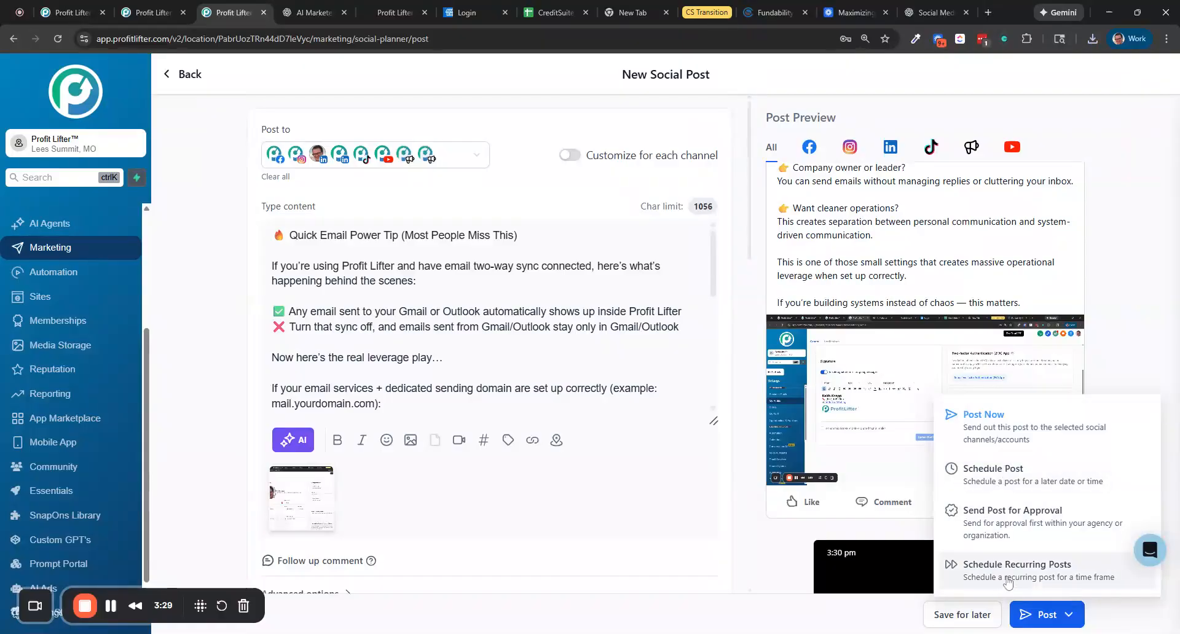
{"action": "left_click", "coordinate": [983, 415]}
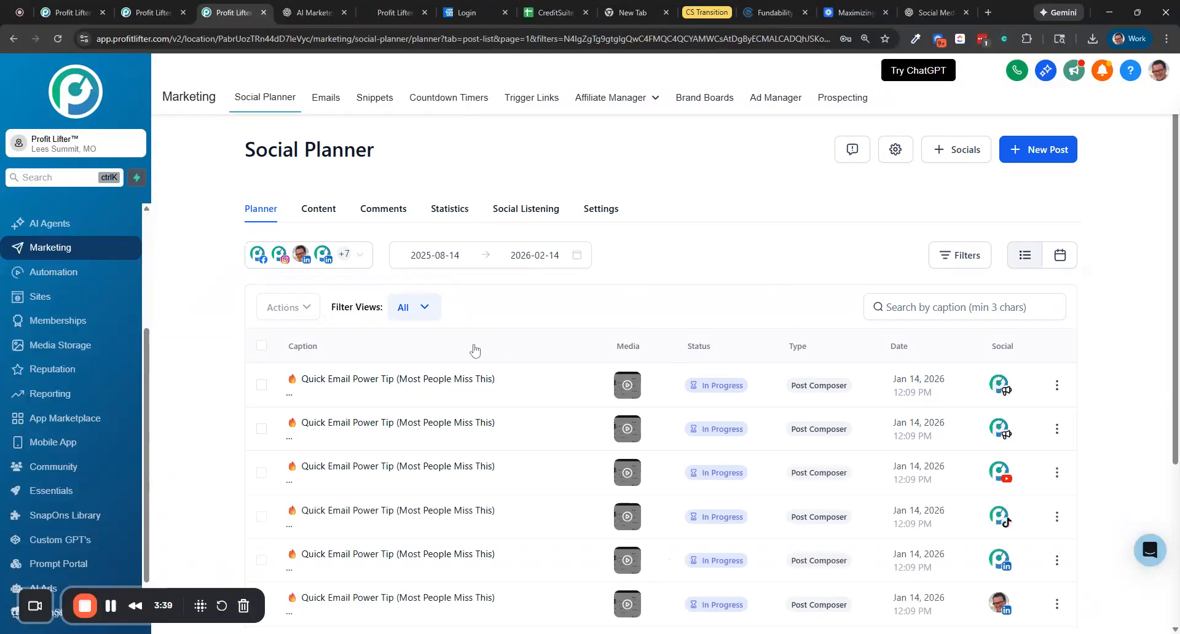
Review the new posts in the planner list
{"action": "scroll", "coordinate": [498, 465], "scroll_direction": "down", "scroll_amount": 3}
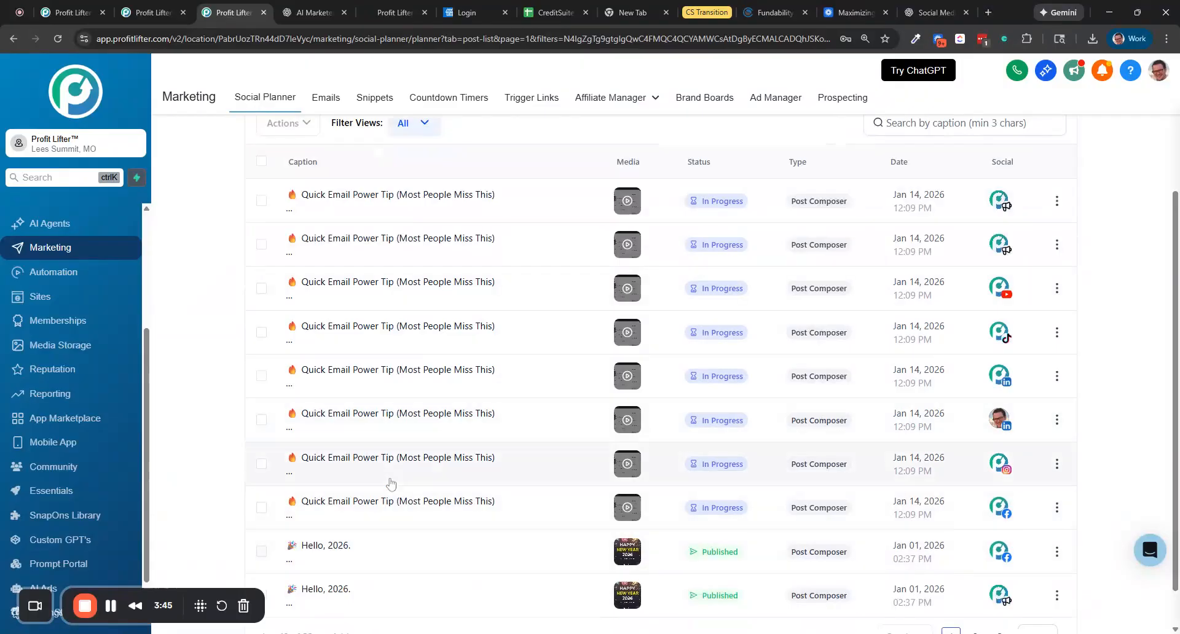
{"action": "scroll", "coordinate": [389, 486], "scroll_direction": "up", "scroll_amount": 2}
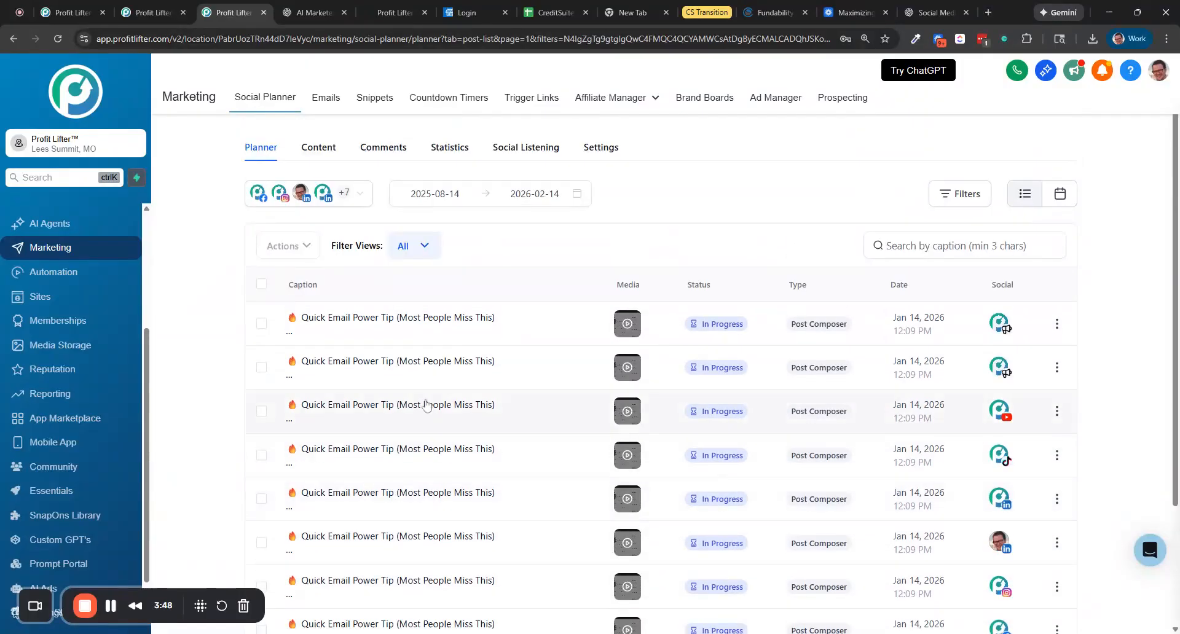
{"action": "scroll", "coordinate": [420, 407], "scroll_direction": "up", "scroll_amount": 1}
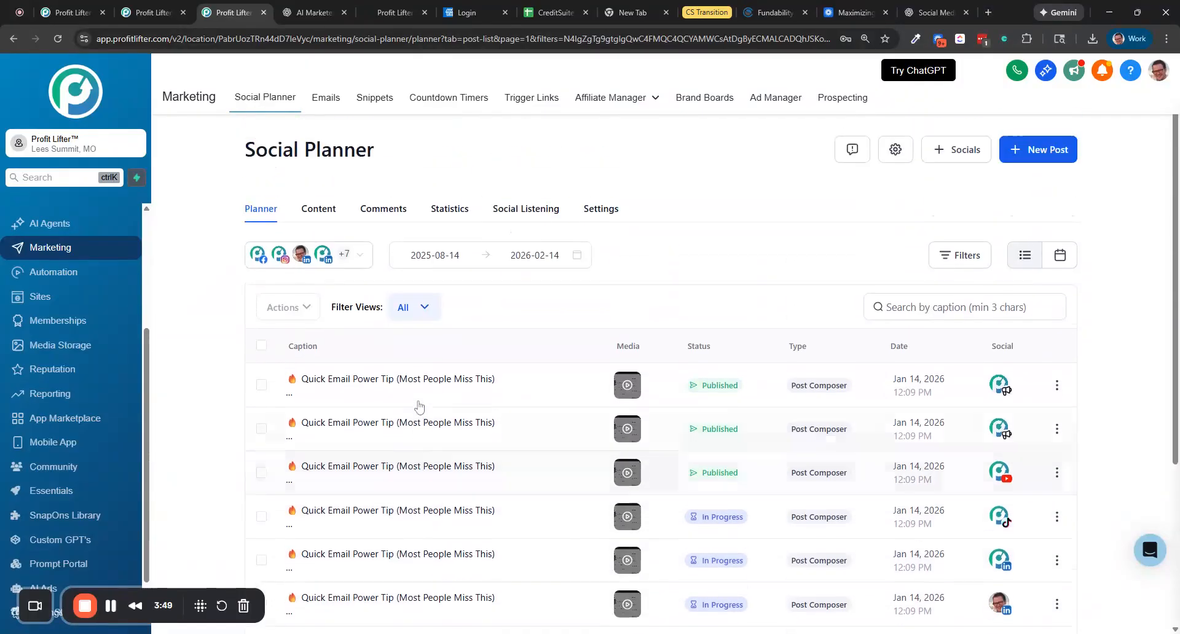
Open the Social Planner settings and view the watermark settings
{"action": "left_click", "coordinate": [606, 211]}
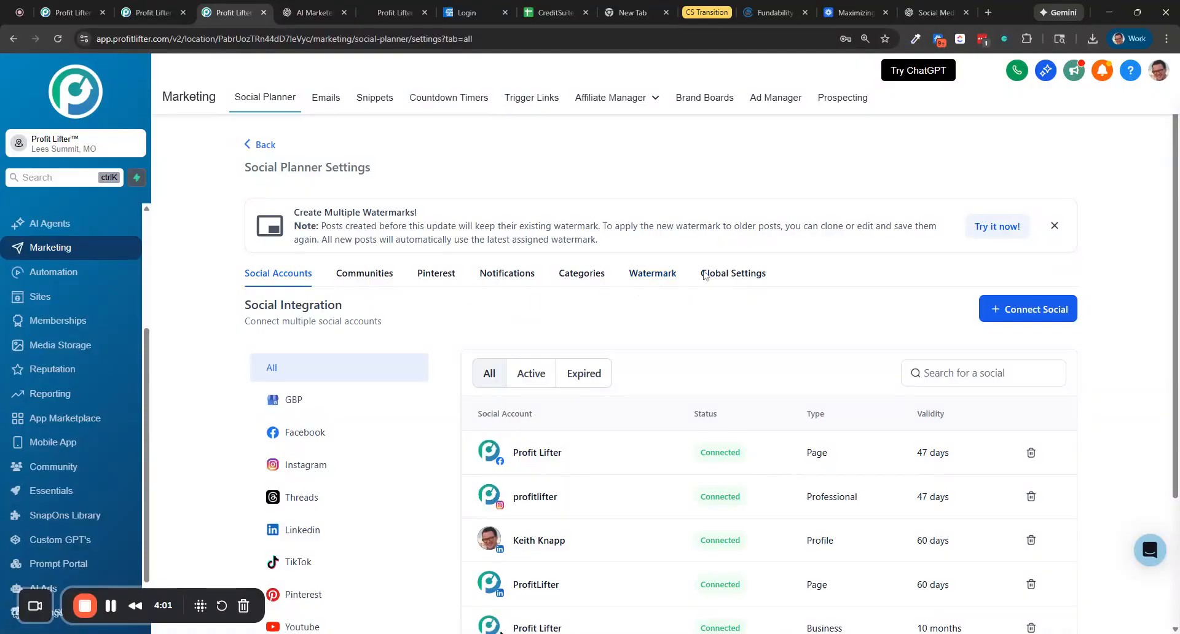
{"action": "left_click", "coordinate": [646, 272]}
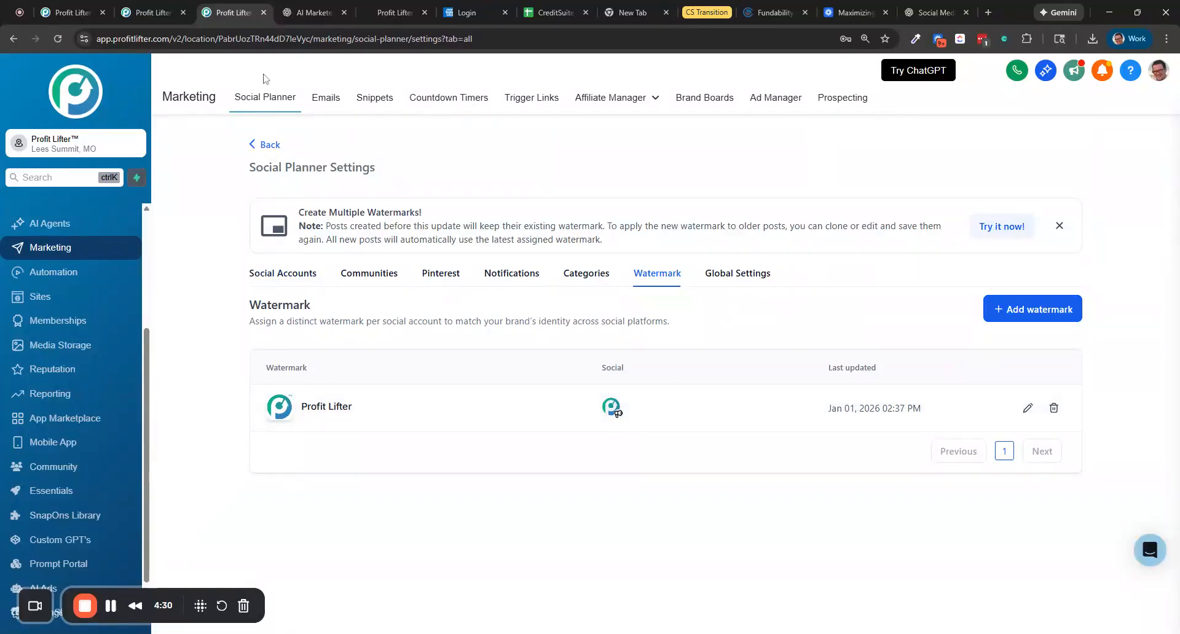
{"action": "left_click", "coordinate": [269, 147]}
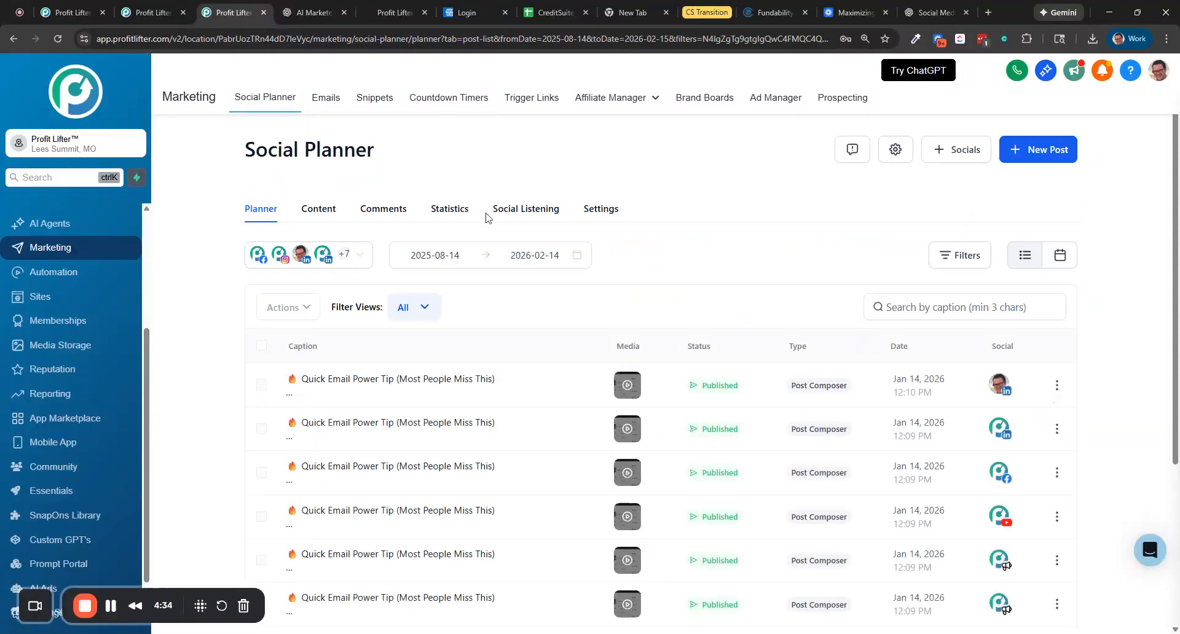
Browse the Social Listening trend lists
{"action": "left_click", "coordinate": [523, 211]}
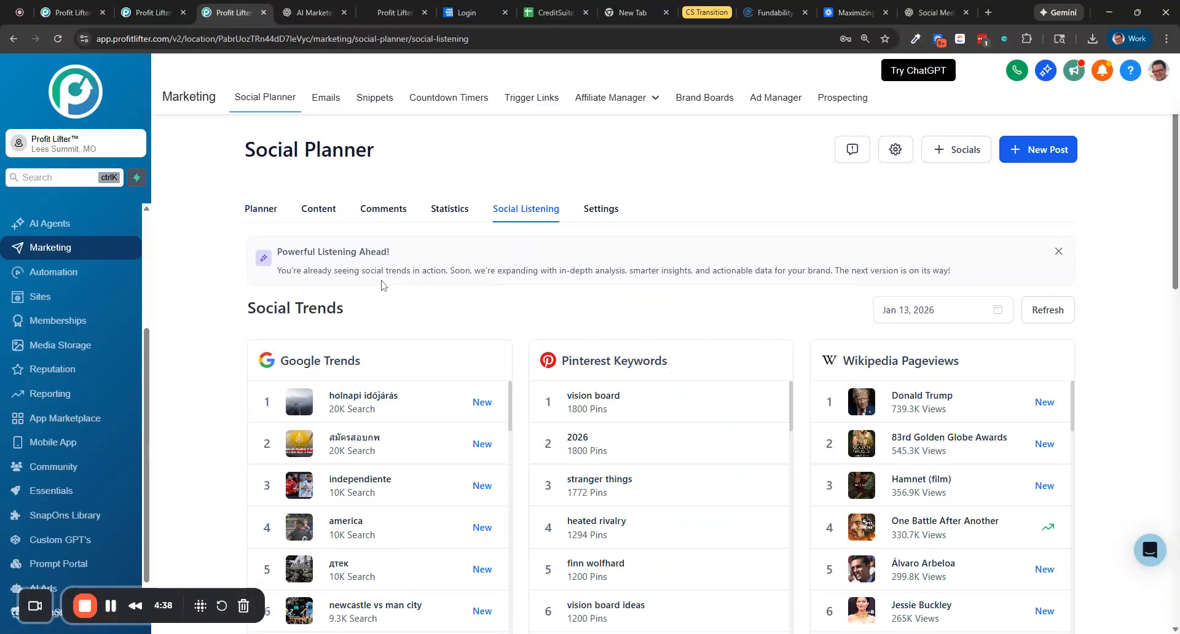
{"action": "scroll", "coordinate": [292, 258], "scroll_direction": "down", "scroll_amount": 2}
{"action": "scroll", "coordinate": [291, 258], "scroll_direction": "up", "scroll_amount": 2}
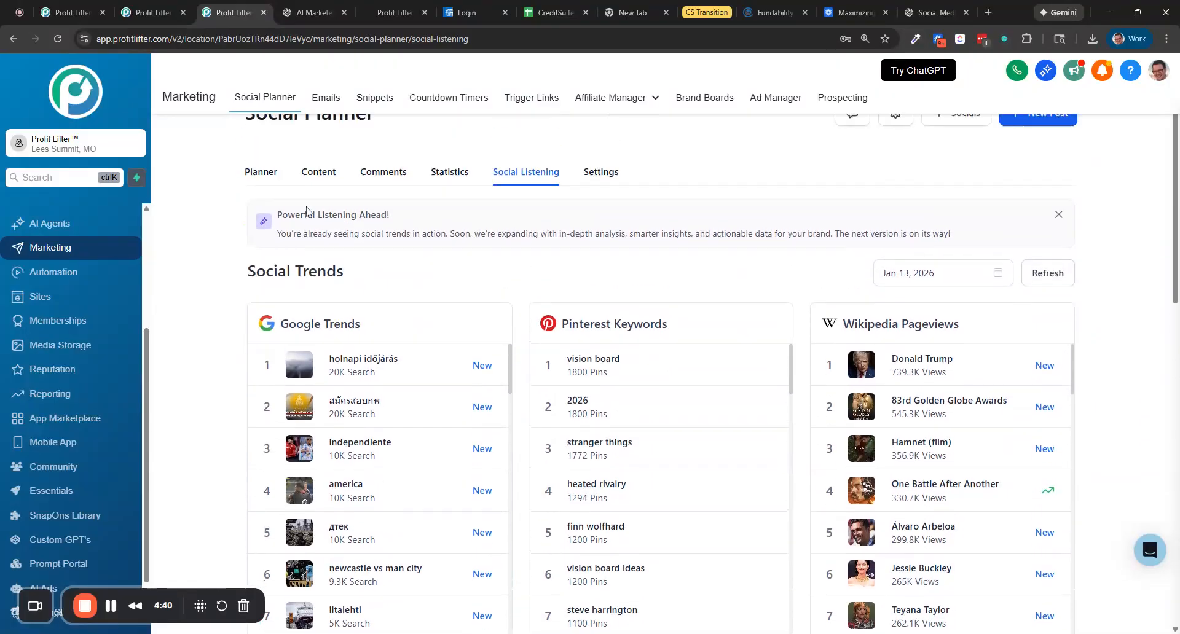
{"action": "scroll", "coordinate": [309, 287], "scroll_direction": "down", "scroll_amount": 3}
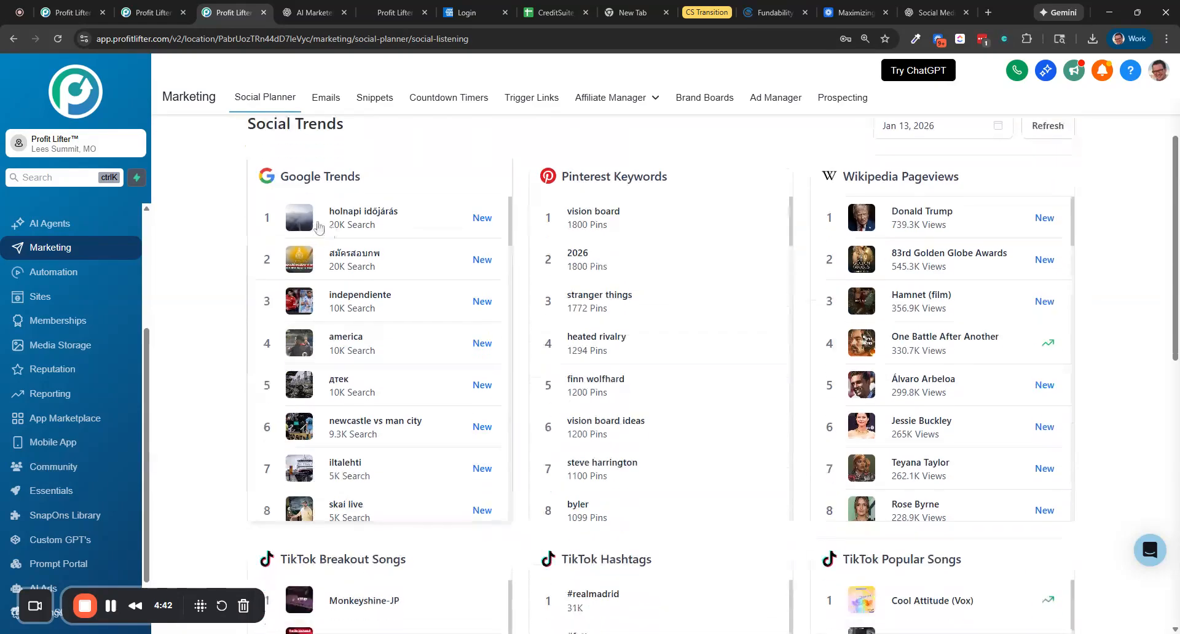
{"action": "scroll", "coordinate": [396, 237], "scroll_direction": "down", "scroll_amount": 4}
{"action": "scroll", "coordinate": [377, 342], "scroll_direction": "up", "scroll_amount": 4}
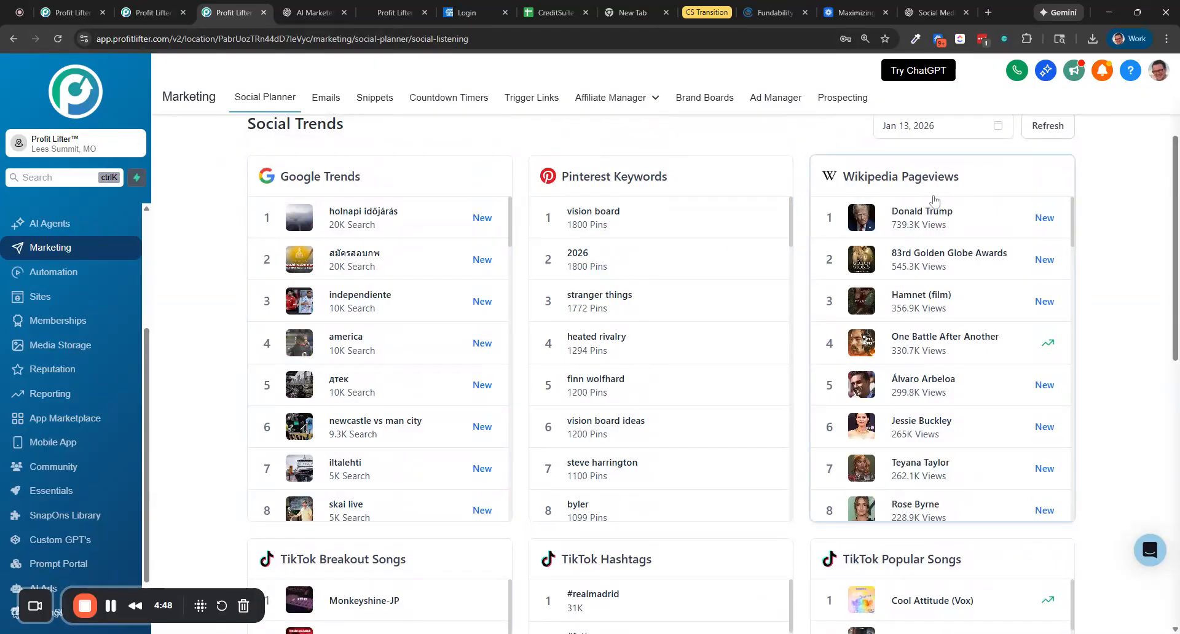
{"action": "scroll", "coordinate": [891, 341], "scroll_direction": "down", "scroll_amount": 2}
{"action": "scroll", "coordinate": [700, 221], "scroll_direction": "down", "scroll_amount": 2}
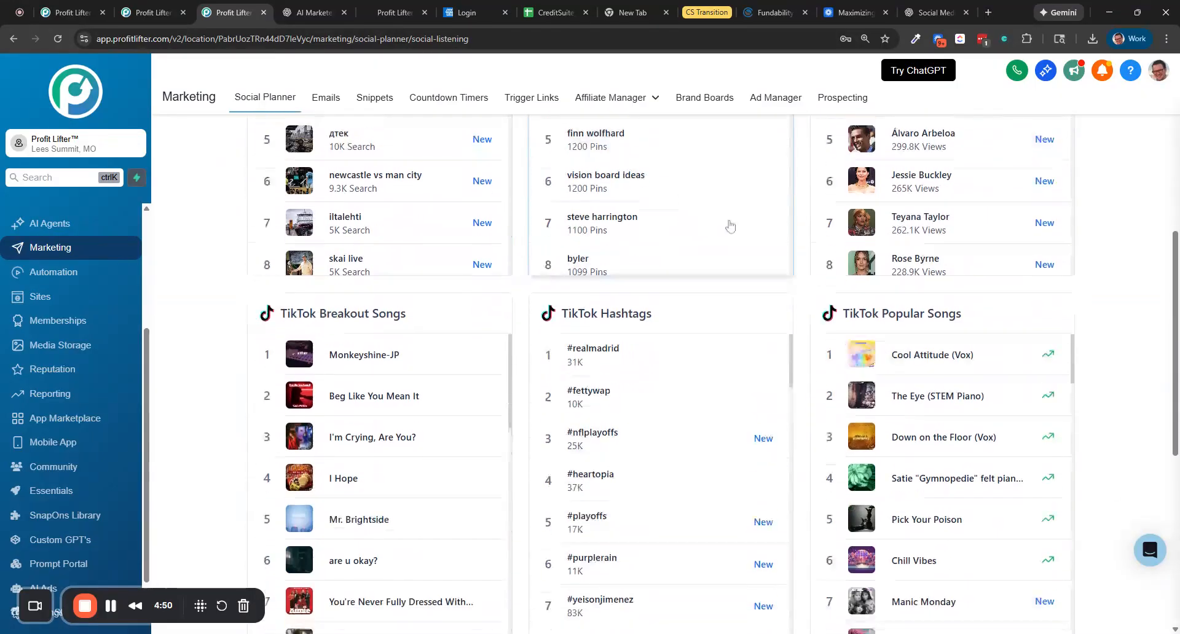
{"action": "scroll", "coordinate": [622, 200], "scroll_direction": "down", "scroll_amount": 2}
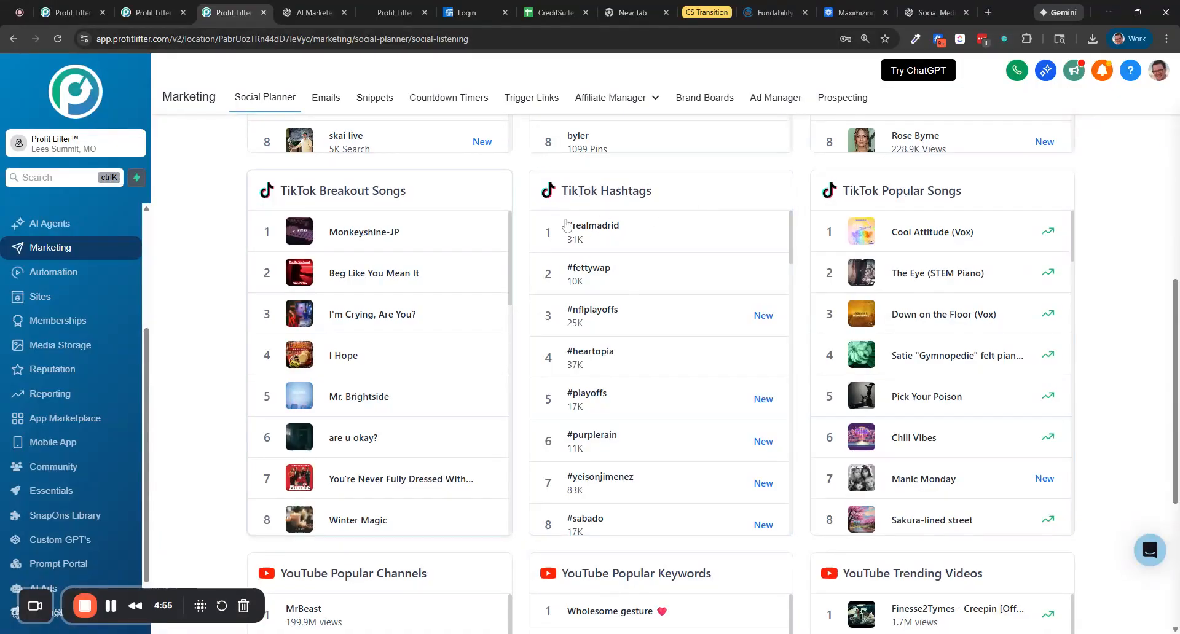
{"action": "scroll", "coordinate": [611, 266], "scroll_direction": "down", "scroll_amount": 1}
{"action": "scroll", "coordinate": [611, 267], "scroll_direction": "down", "scroll_amount": 4}
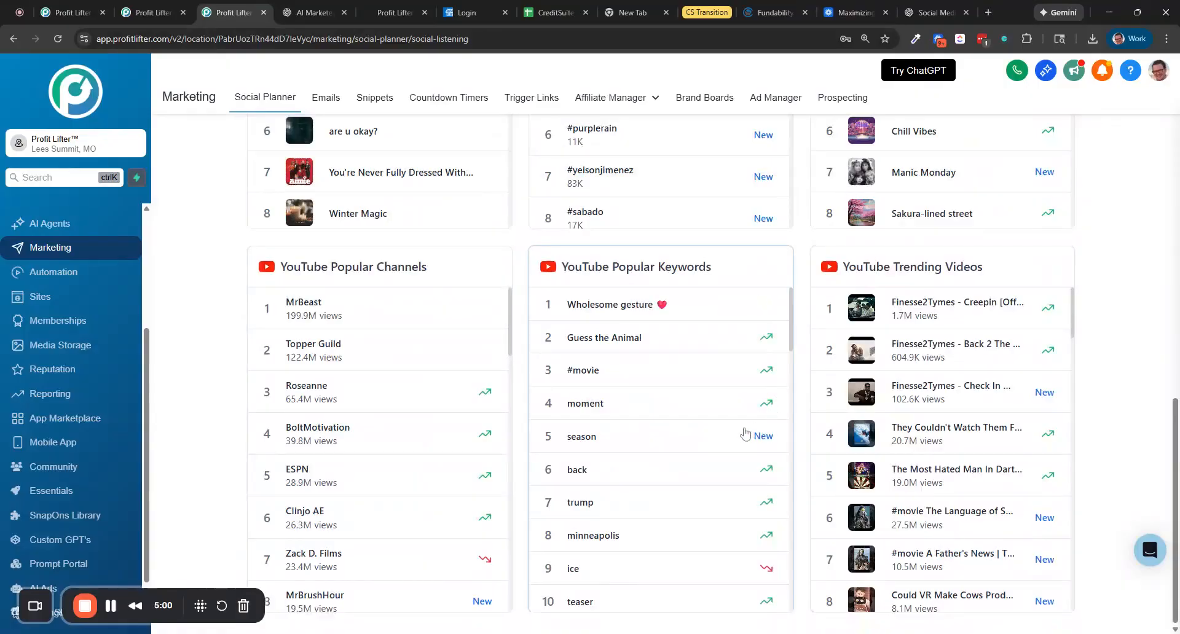
{"action": "scroll", "coordinate": [416, 377], "scroll_direction": "up", "scroll_amount": 10}
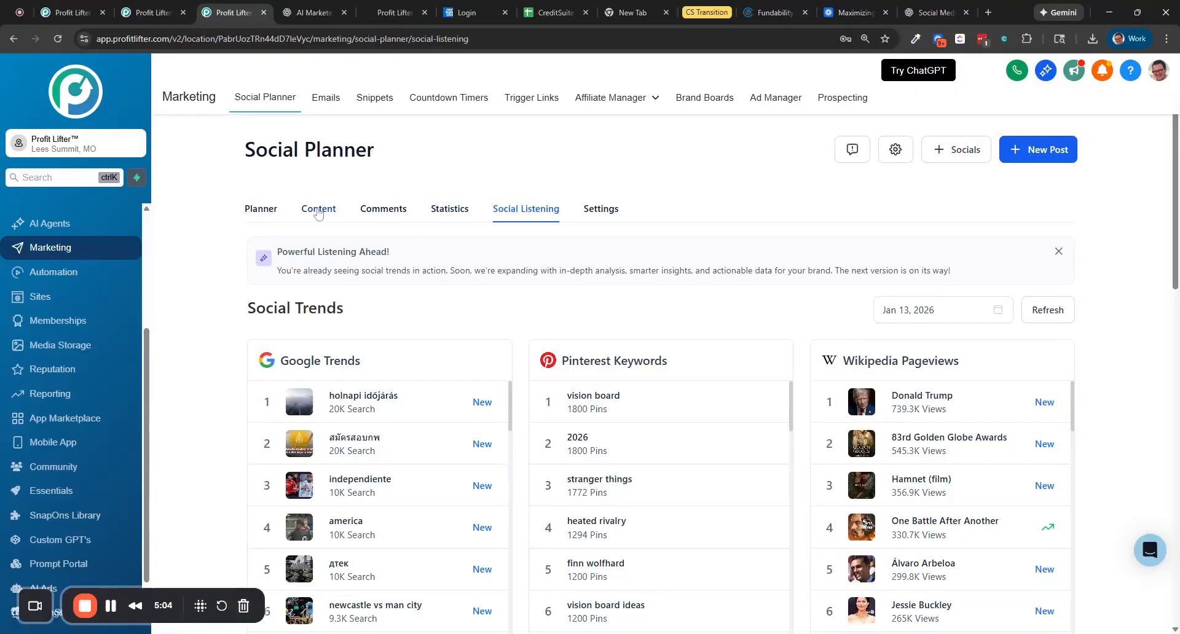
Check the comments for Facebook, Instagram and LinkedIn, then return to the planner post list
{"action": "left_click", "coordinate": [386, 210]}
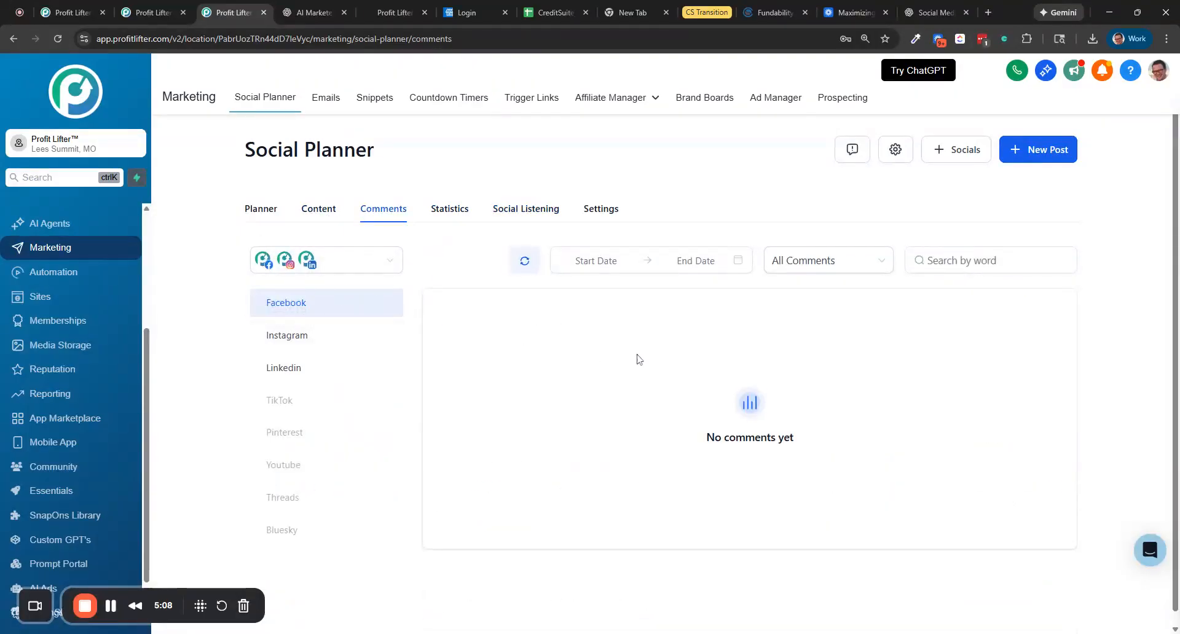
{"action": "left_click", "coordinate": [298, 335]}
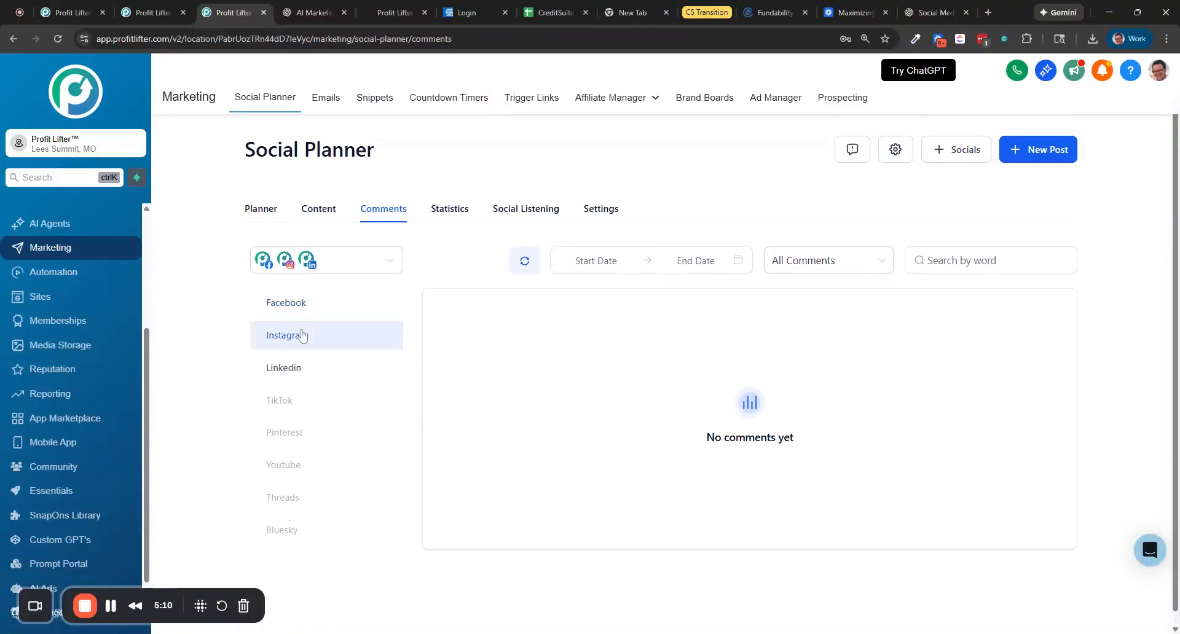
{"action": "left_click", "coordinate": [295, 368]}
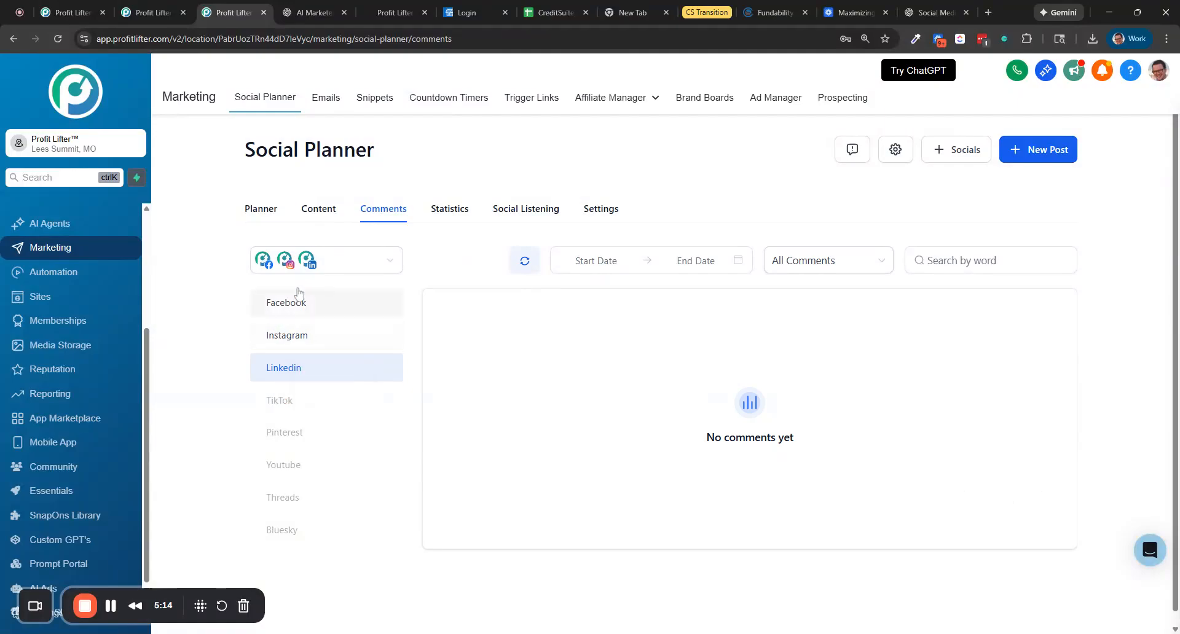
{"action": "left_click", "coordinate": [297, 307]}
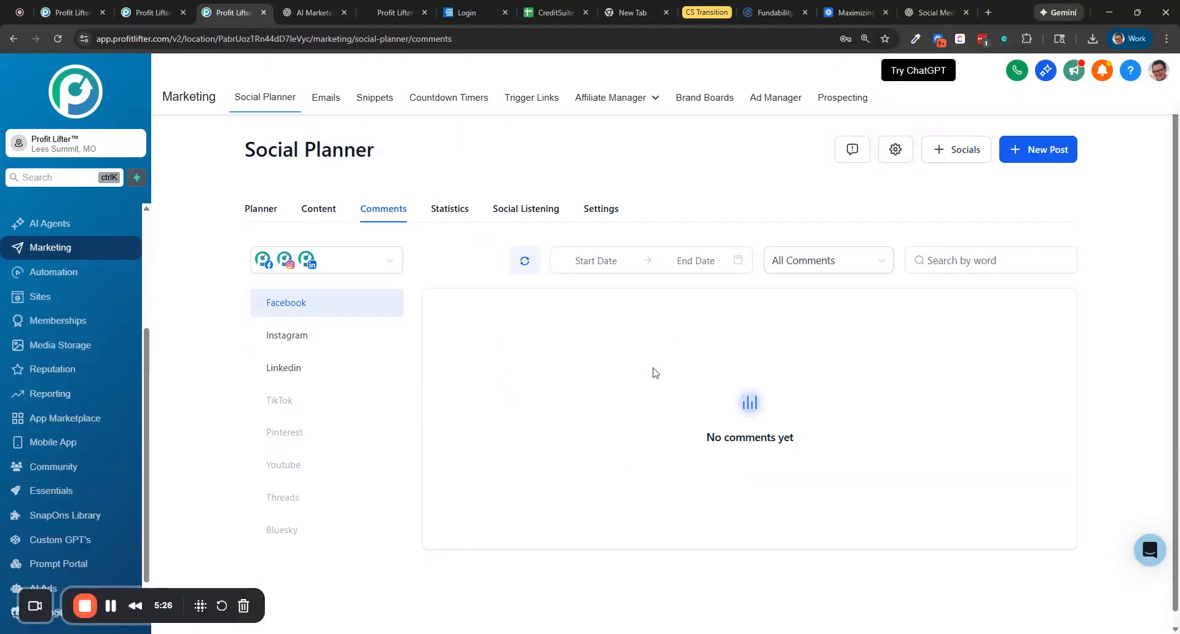
{"action": "left_click", "coordinate": [271, 212]}
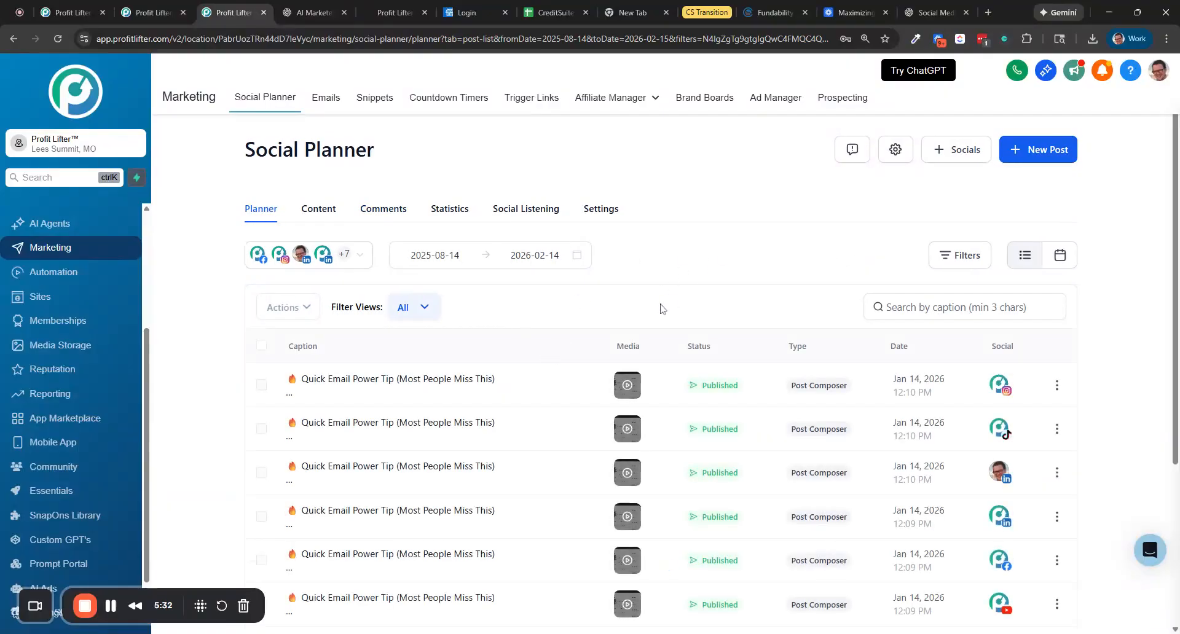
{"action": "scroll", "coordinate": [590, 335], "scroll_direction": "down", "scroll_amount": 4}
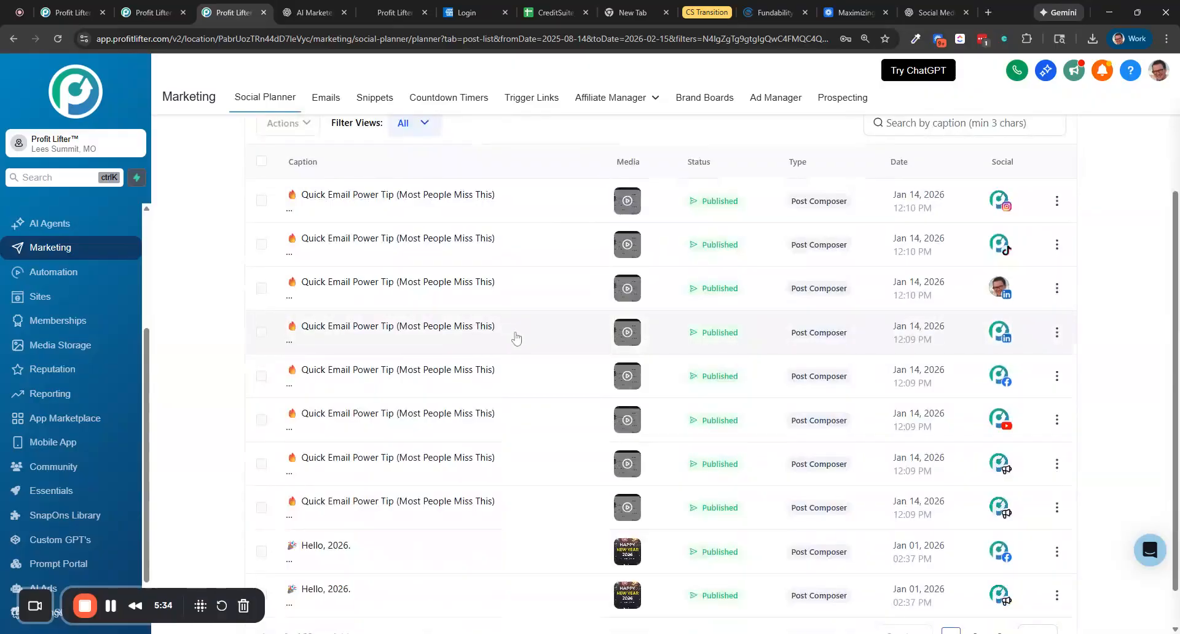